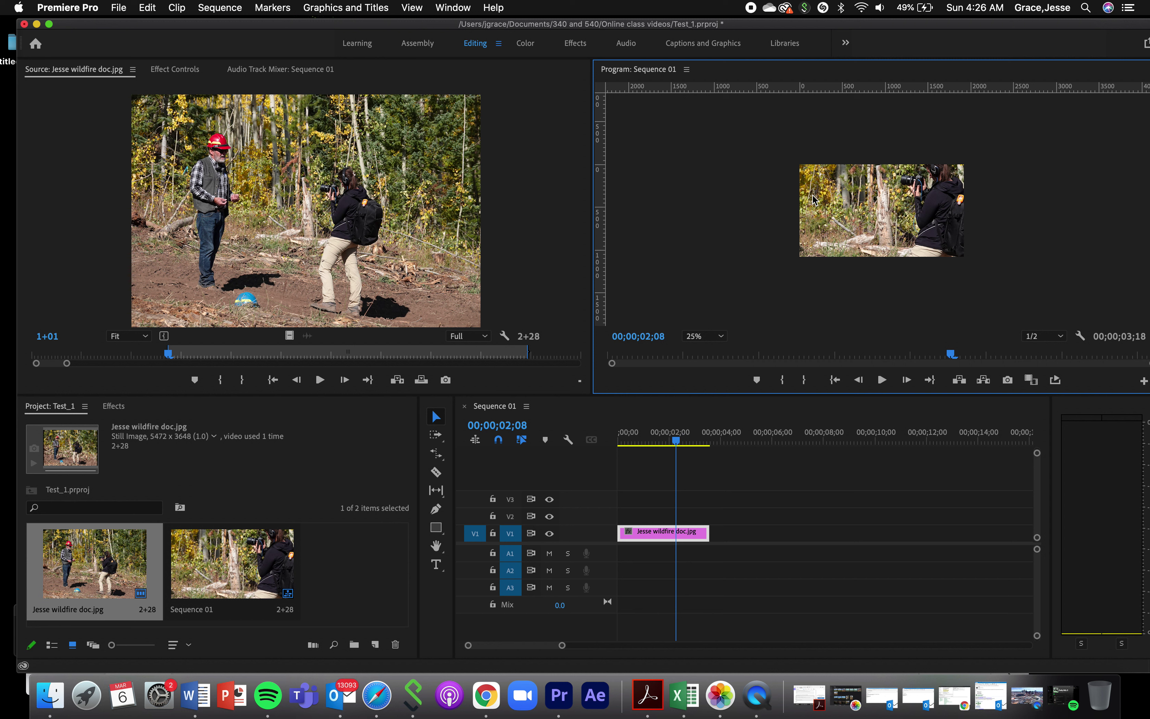
Step: Scale the wildfire photo clip down to about 29.5 so the whole picture fits within the frame height
left_click_drag(647, 214, 811, 203)
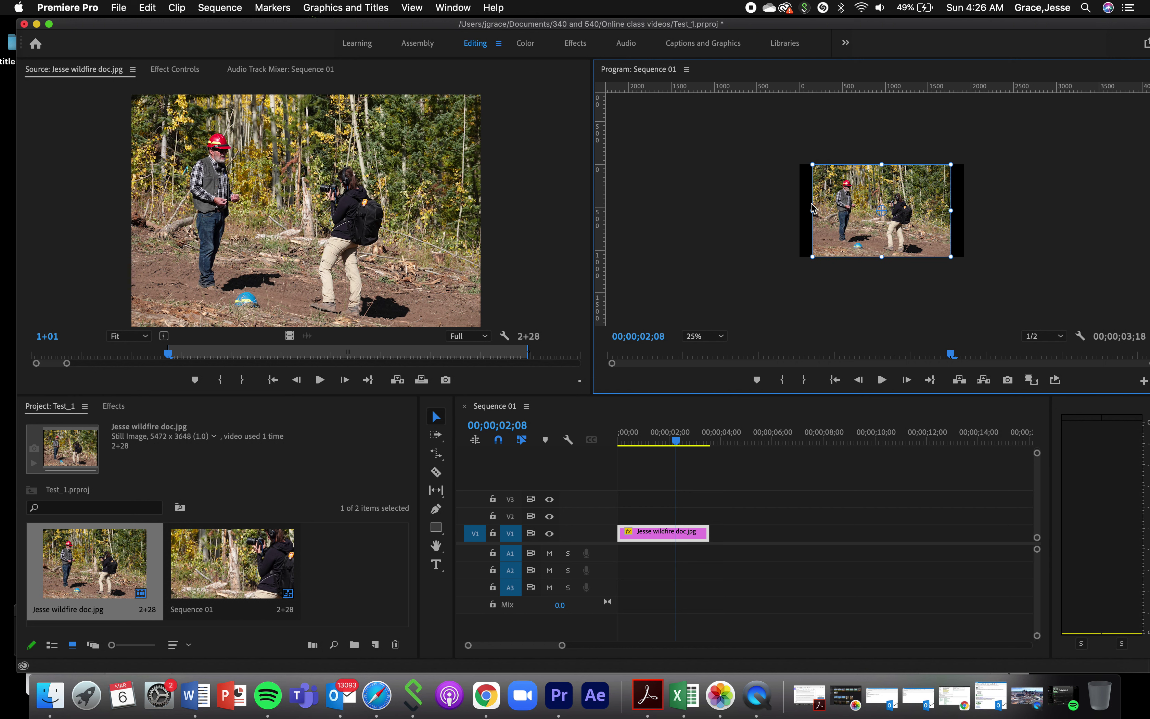
left_click_drag(968, 25, 954, 31)
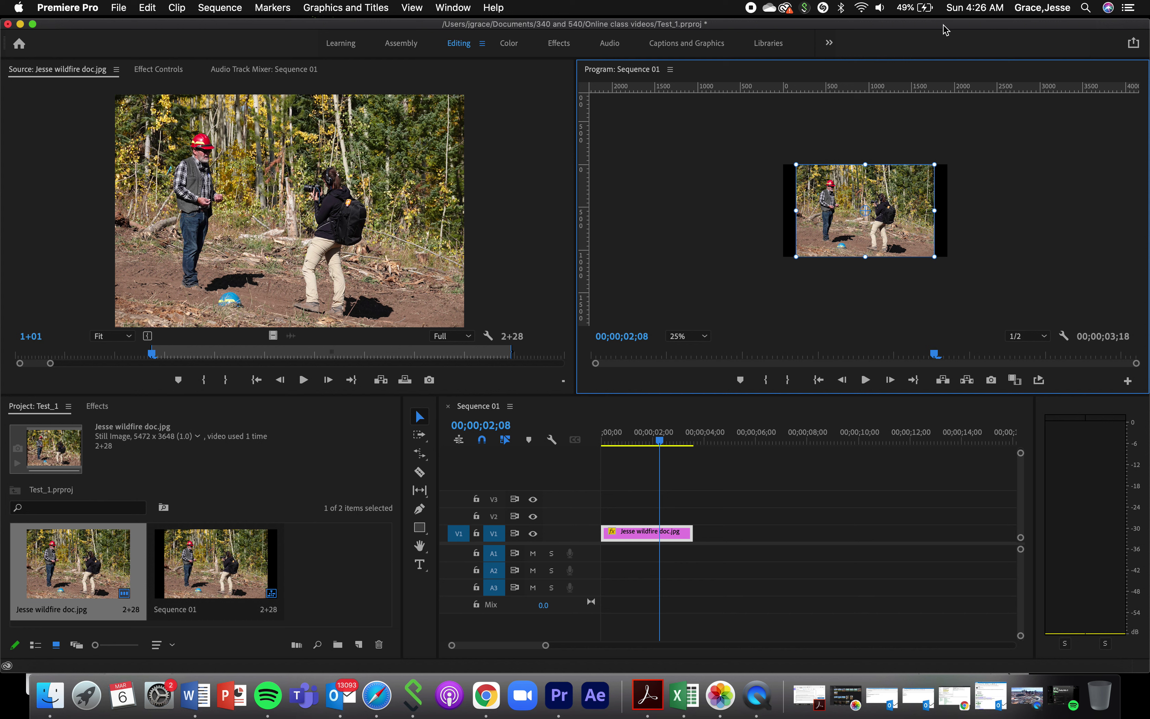
left_click(707, 337)
left_click(691, 357)
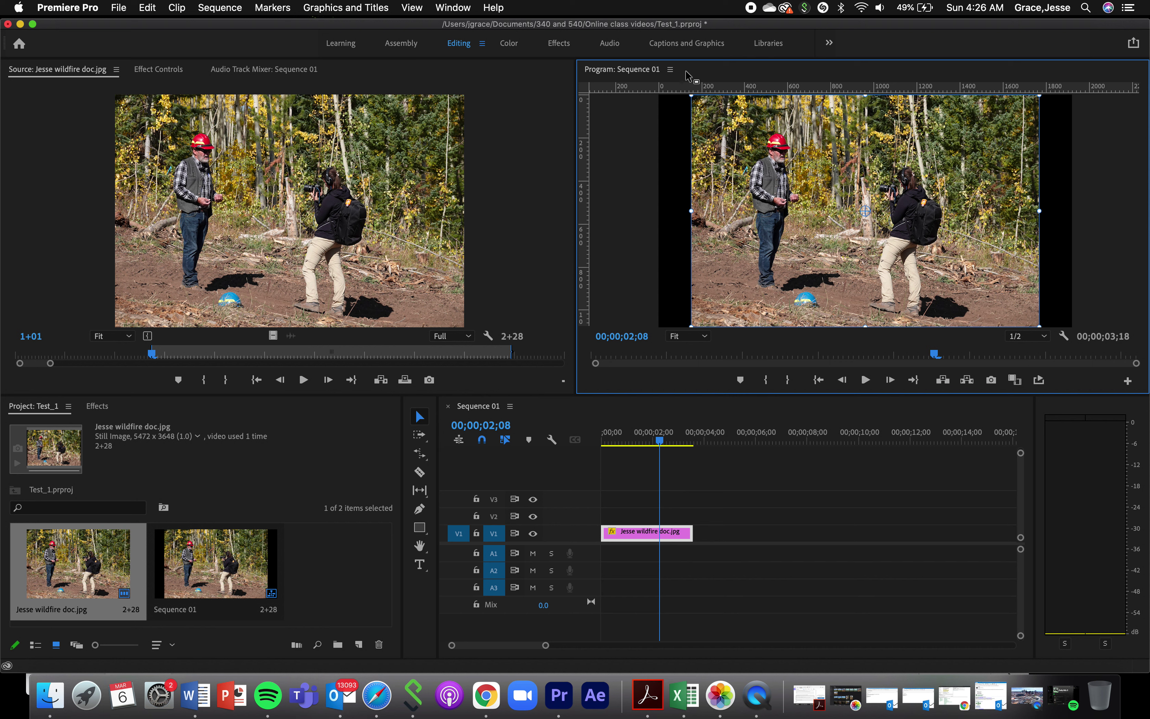
Step: Apply the Gaussian Blur video effect to the Jesse wildfire doc.jpg clip in the sequence
left_click(99, 407)
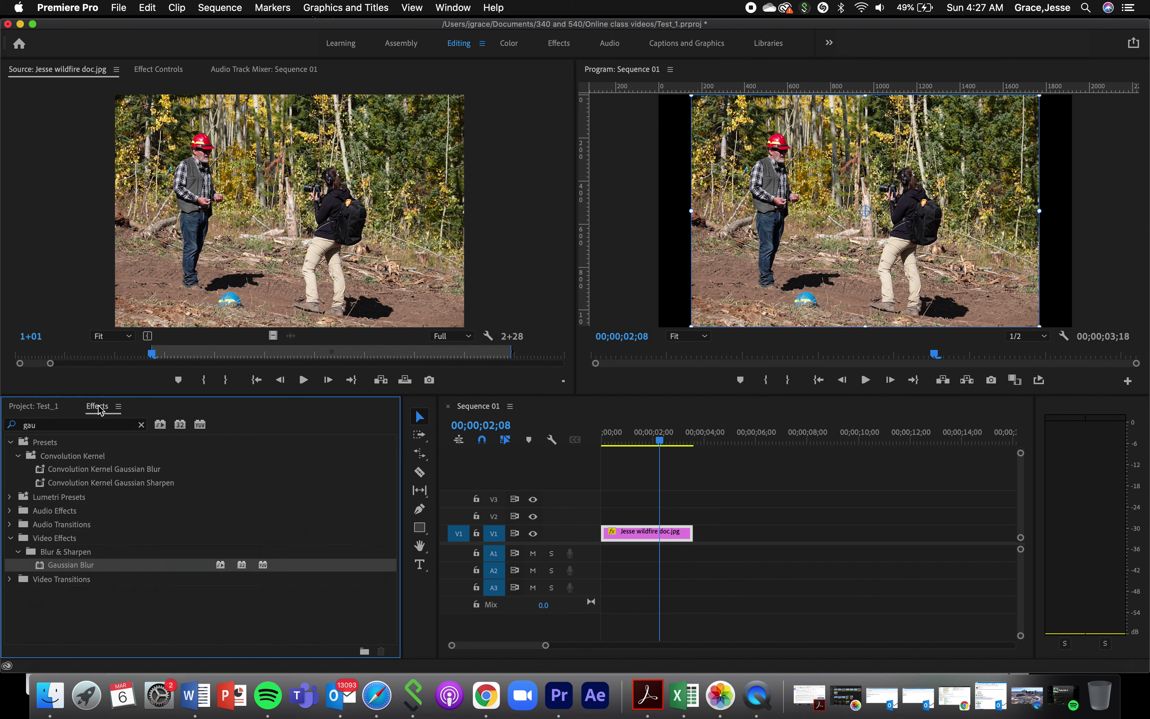
left_click(37, 422)
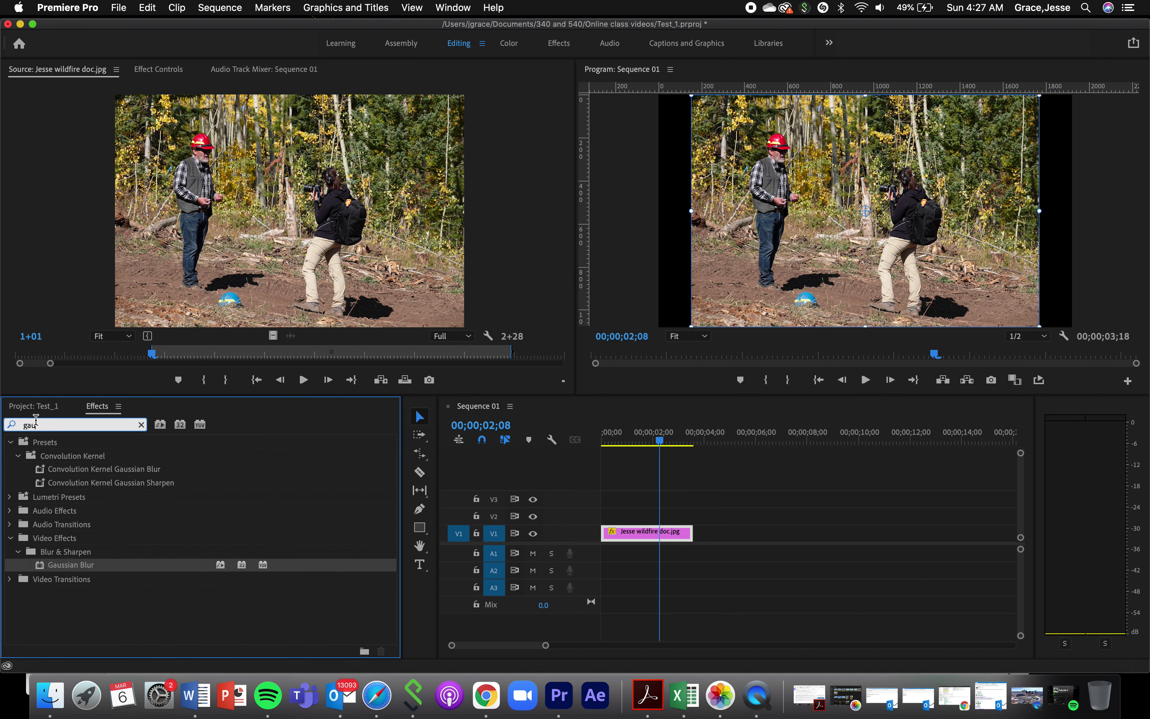
left_click_drag(66, 568, 664, 541)
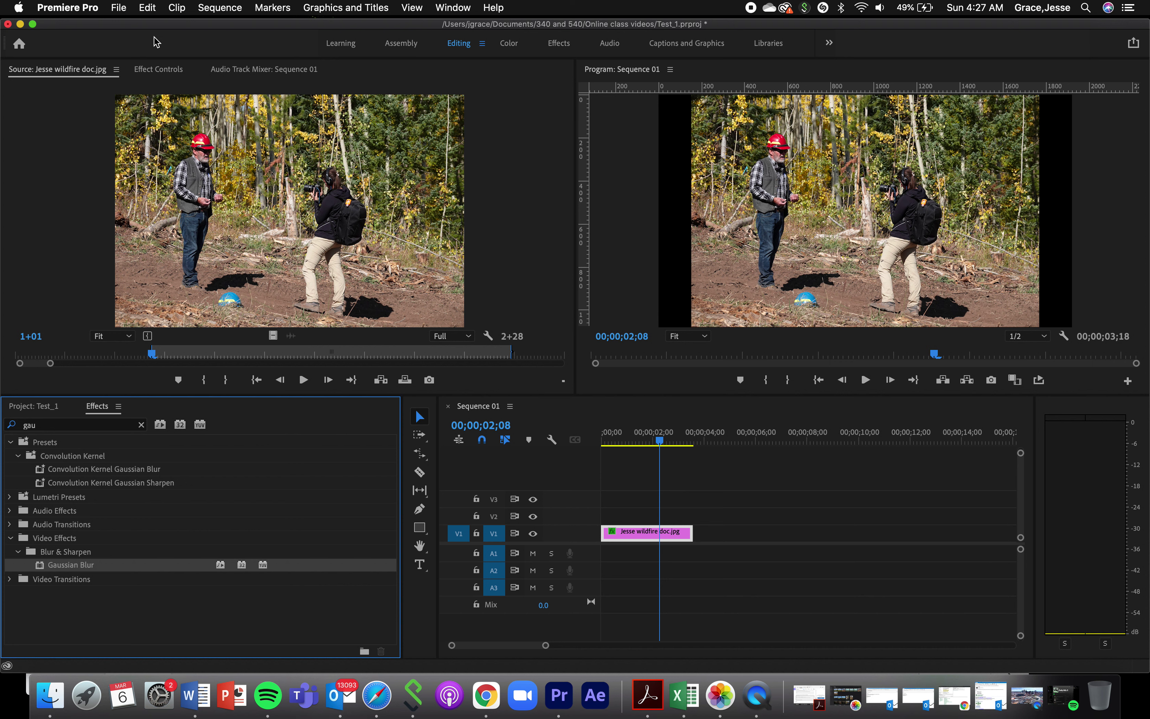
Step: Set the Blurriness of the clip's Gaussian Blur to about 277
left_click(148, 73)
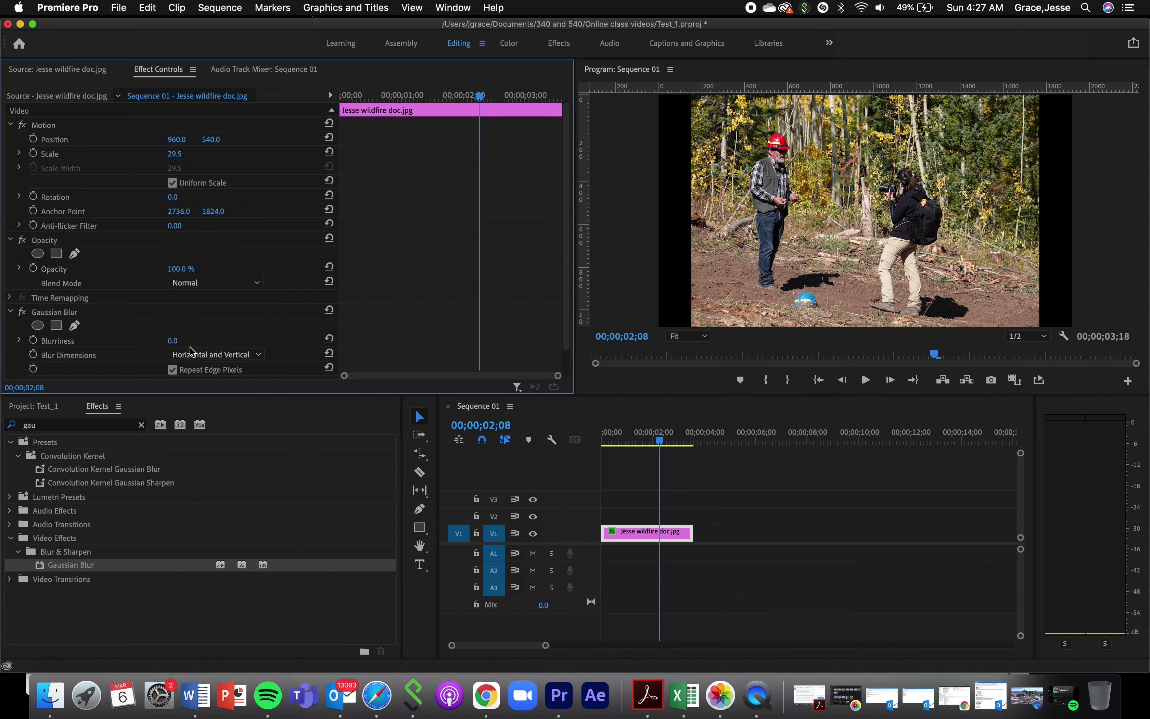
left_click(172, 341)
type("10")
key("Return")
left_click_drag(175, 341, 299, 341)
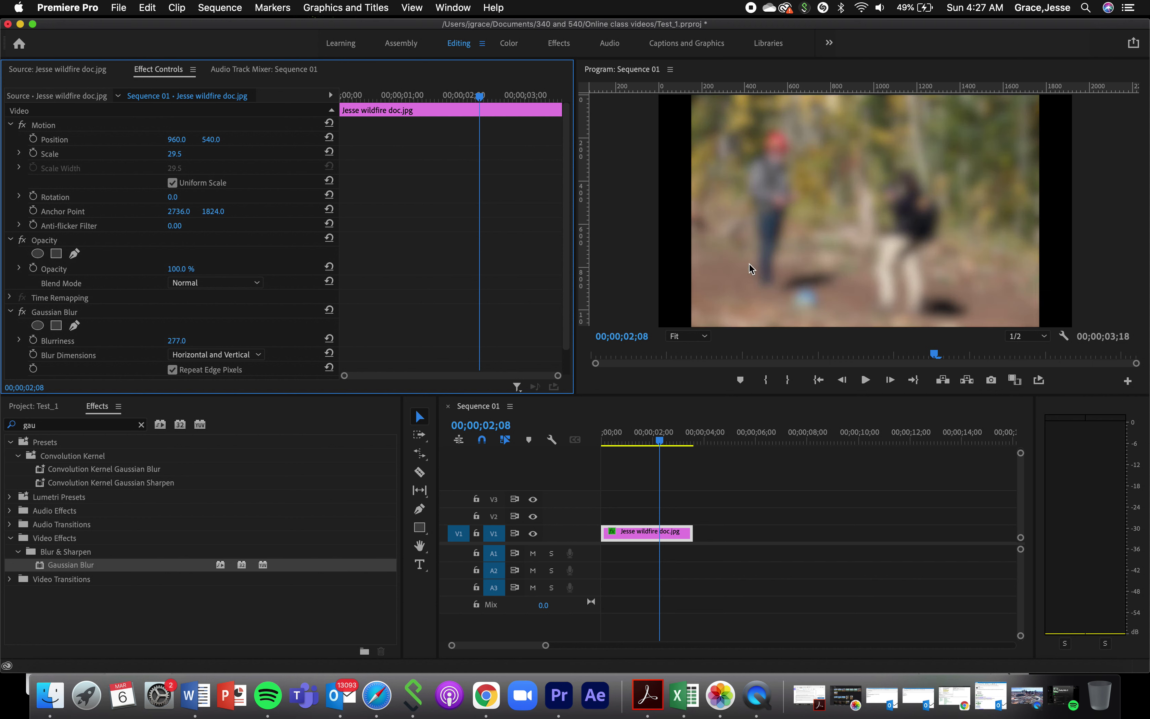
Step: Enlarge the blurred photo to about 45.1 scale and shift it to position 1068.1, 540.0 so it fills the frame
left_click(826, 226)
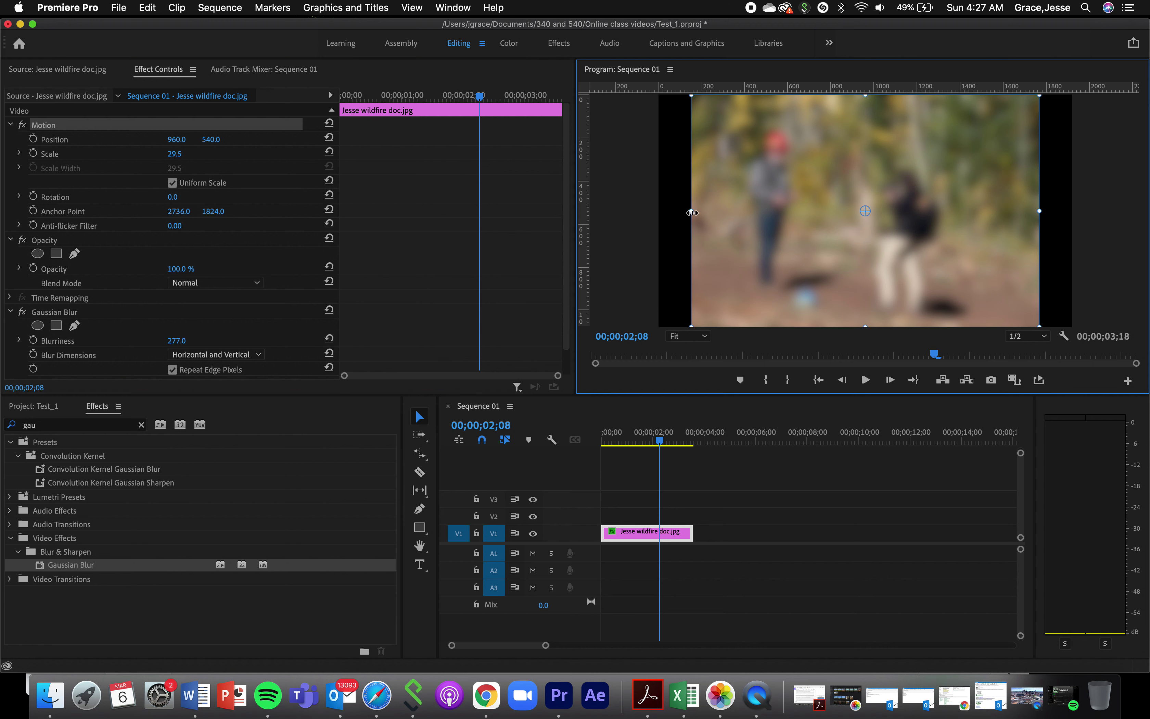
left_click_drag(691, 212, 600, 204)
left_click_drag(773, 210, 796, 211)
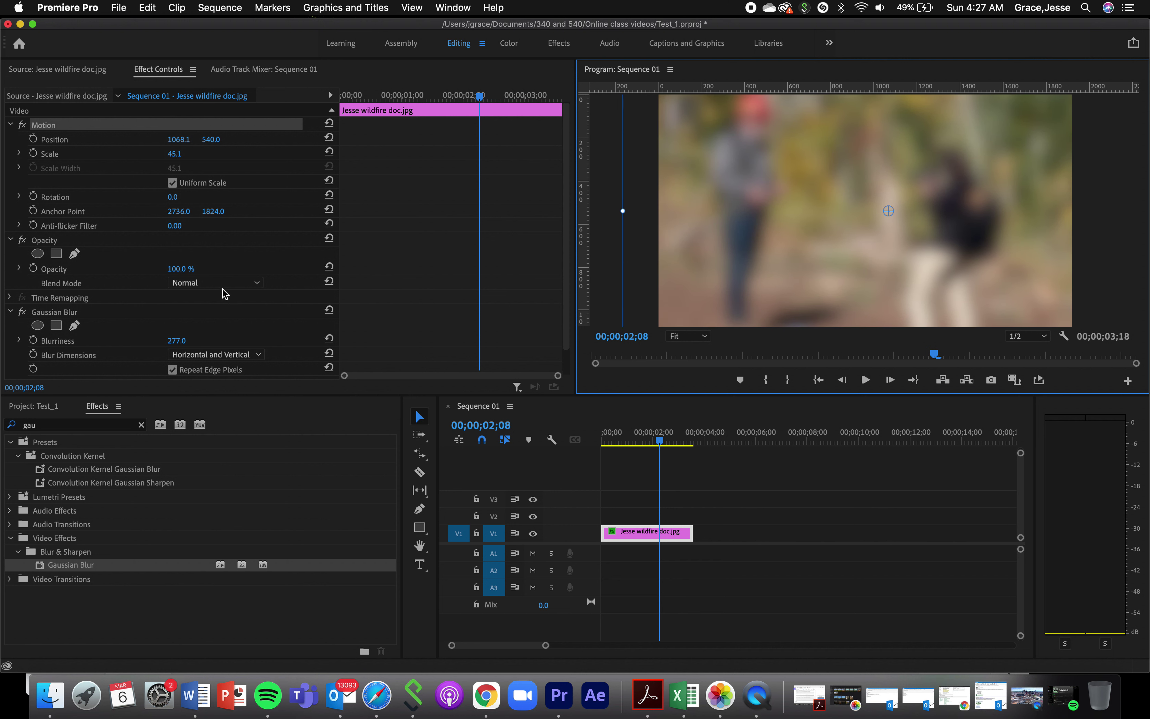
left_click(178, 340)
Step: Duplicate the blurred photo clip and place the copy on track V2 directly above the original
left_click(672, 533)
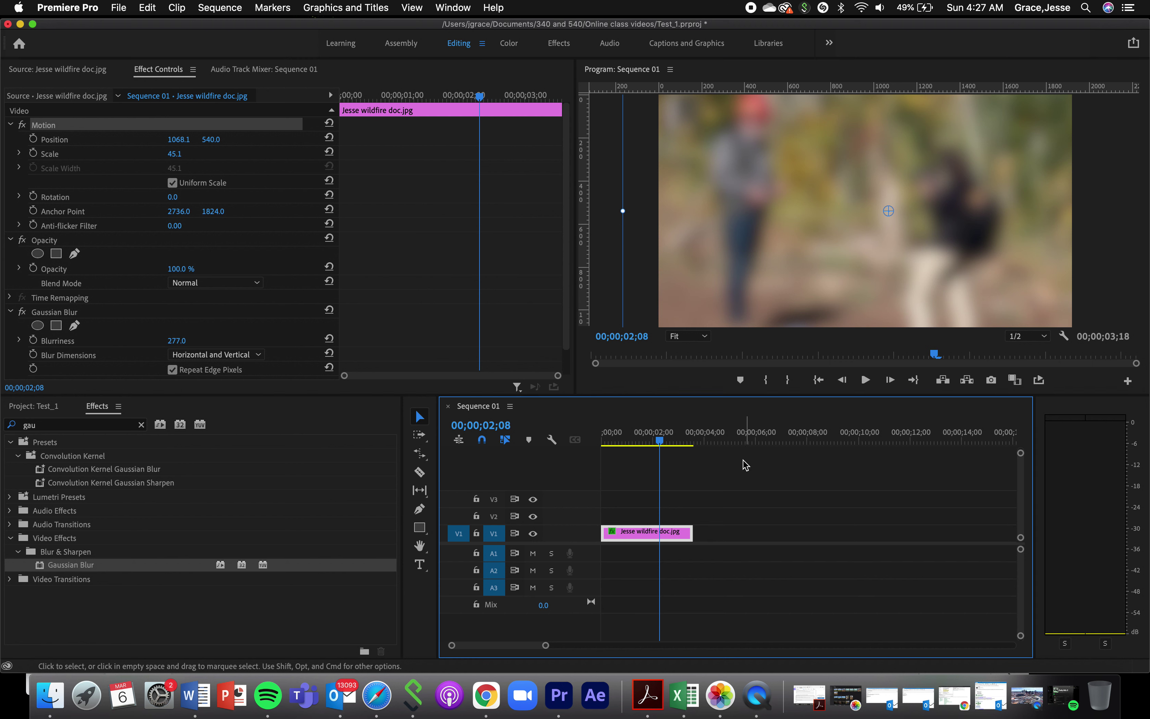
left_click(720, 441)
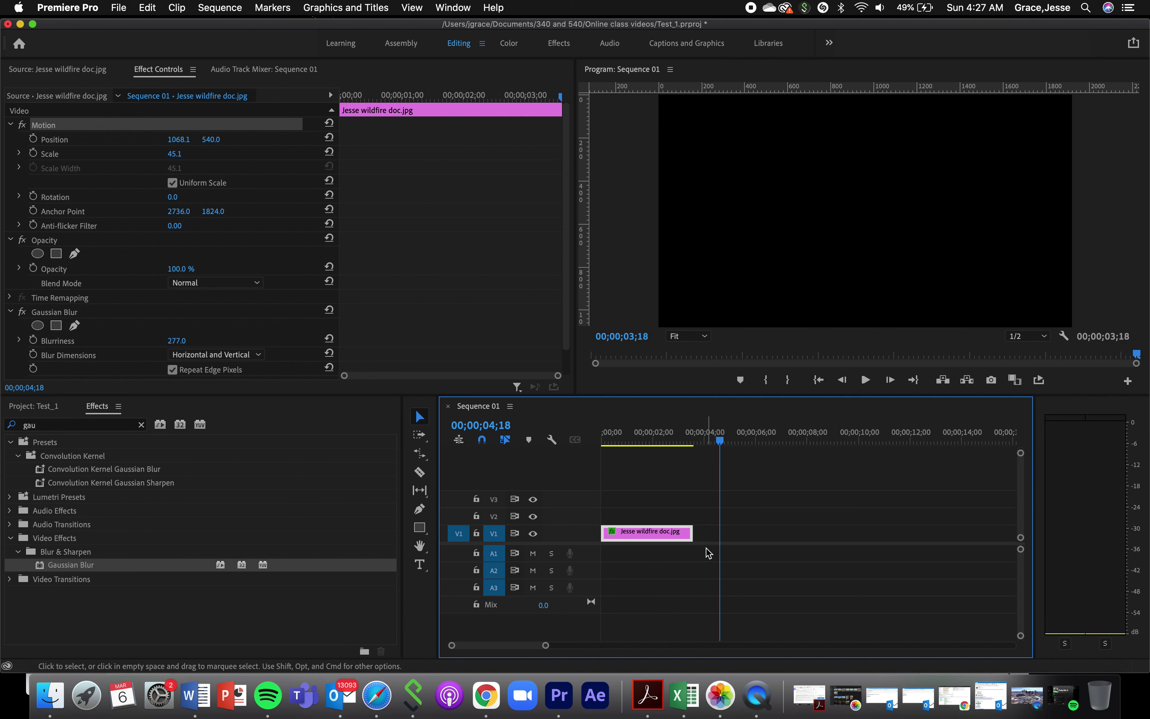
key("super+v")
left_click_drag(762, 535, 646, 516)
Step: Remove the Gaussian Blur effect from the photo copy on track V2
left_click(720, 441)
left_click(652, 430)
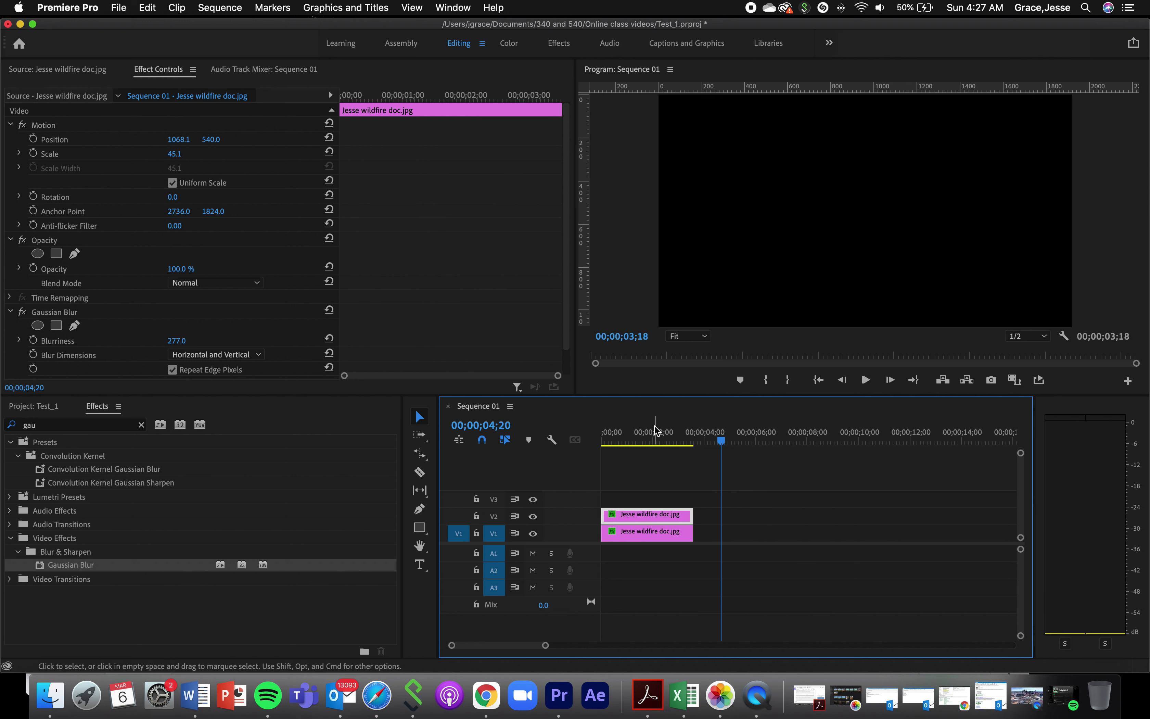
left_click(82, 314)
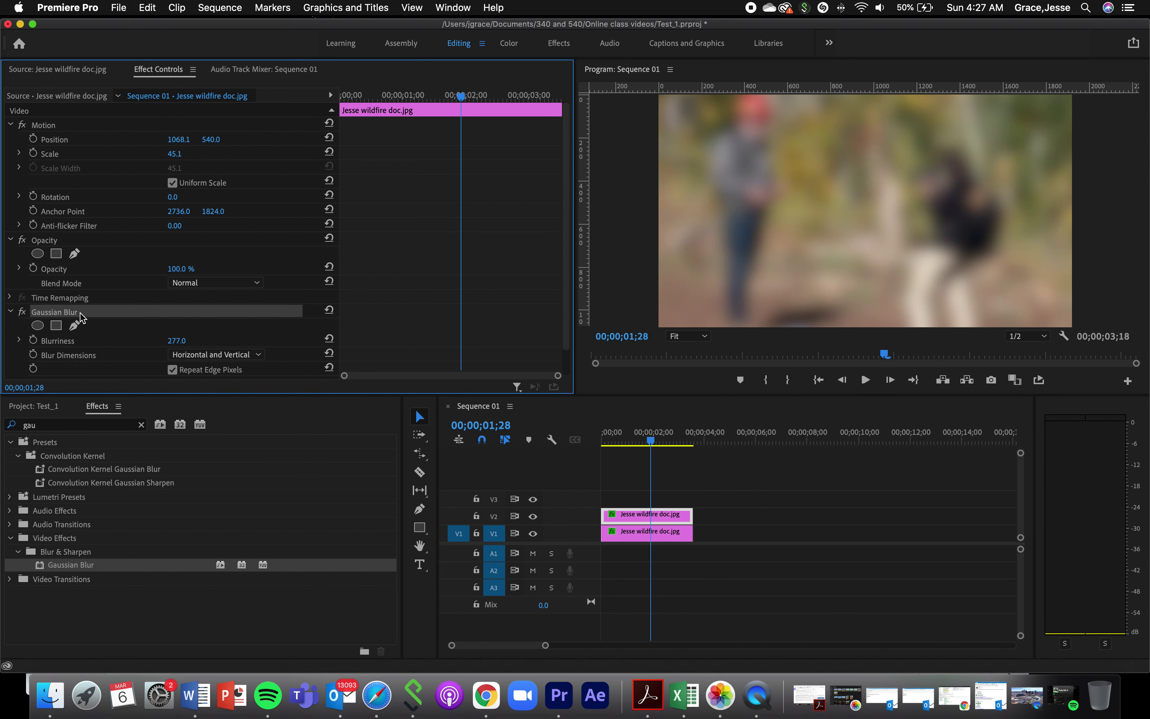
key("Delete")
Step: Shrink the sharp photo on V2 to about 25.8 scale and place it near position 1004.5, 543.2 over the blurred background
left_click(739, 235)
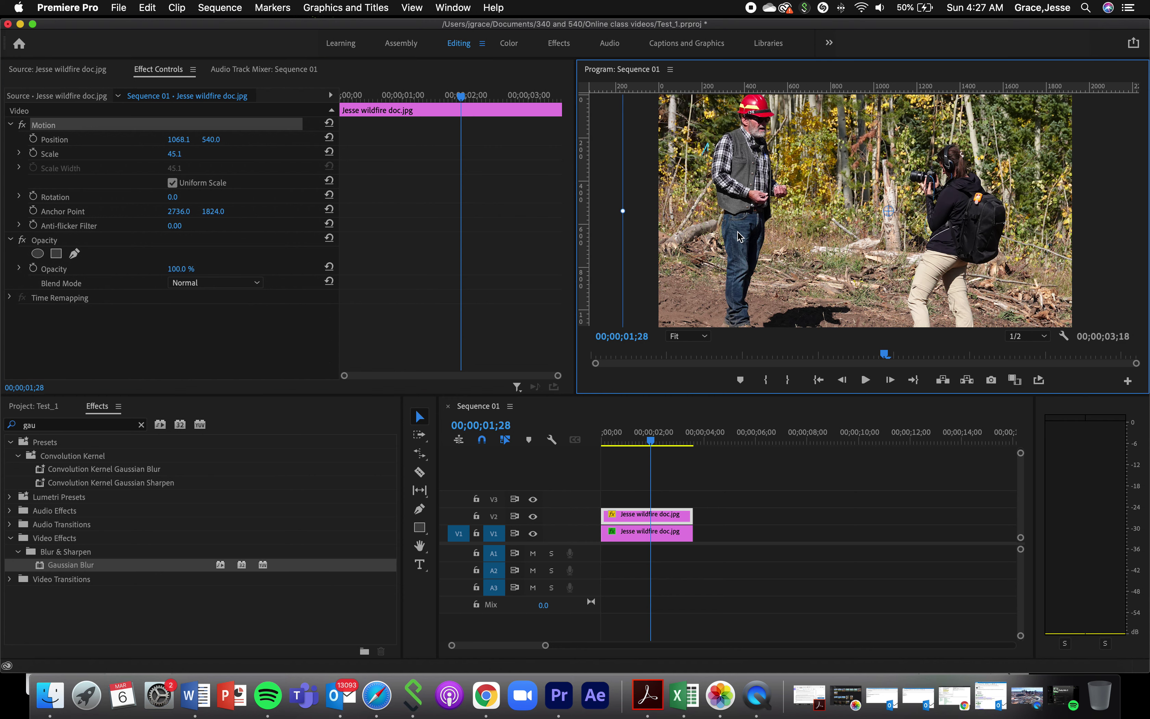
left_click_drag(623, 211, 739, 211)
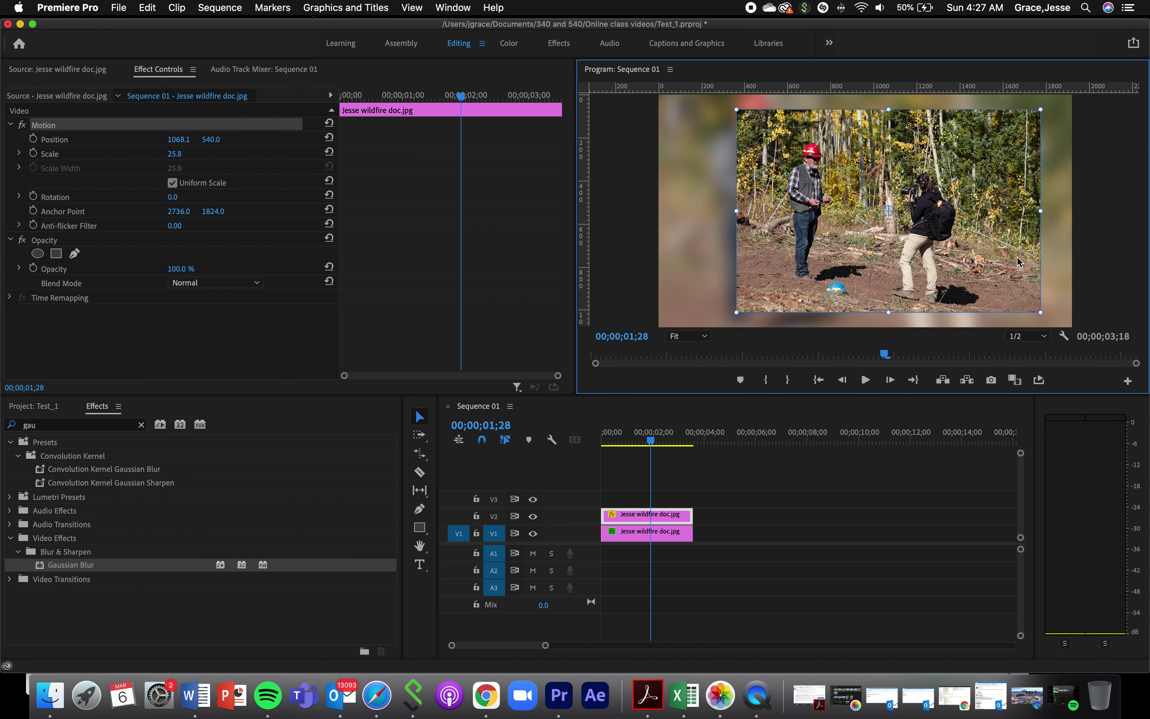
left_click_drag(983, 188, 974, 186)
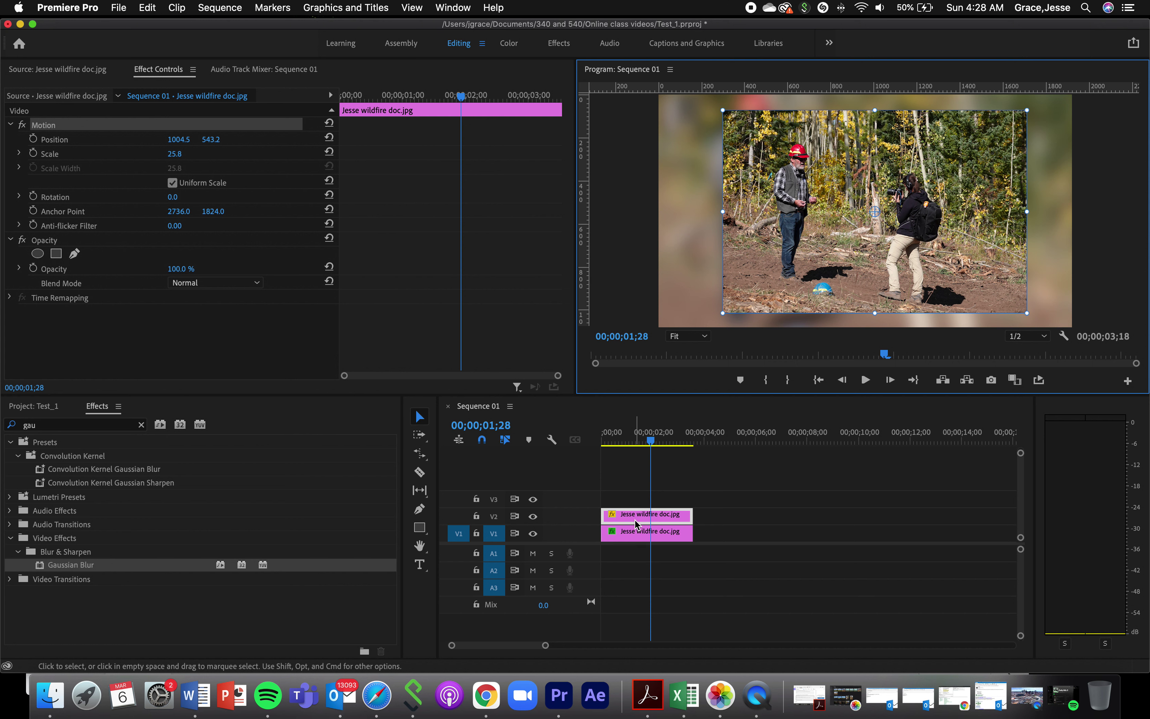
Step: Move the sharp photo clip from V2 down to V1, after the blurred clip with a small gap
left_click(741, 524)
left_click_drag(644, 516, 753, 532)
Step: Enable Blurriness keyframing on the first clip at the sequence start and set the keyframe value to 0
left_click_drag(638, 439, 594, 442)
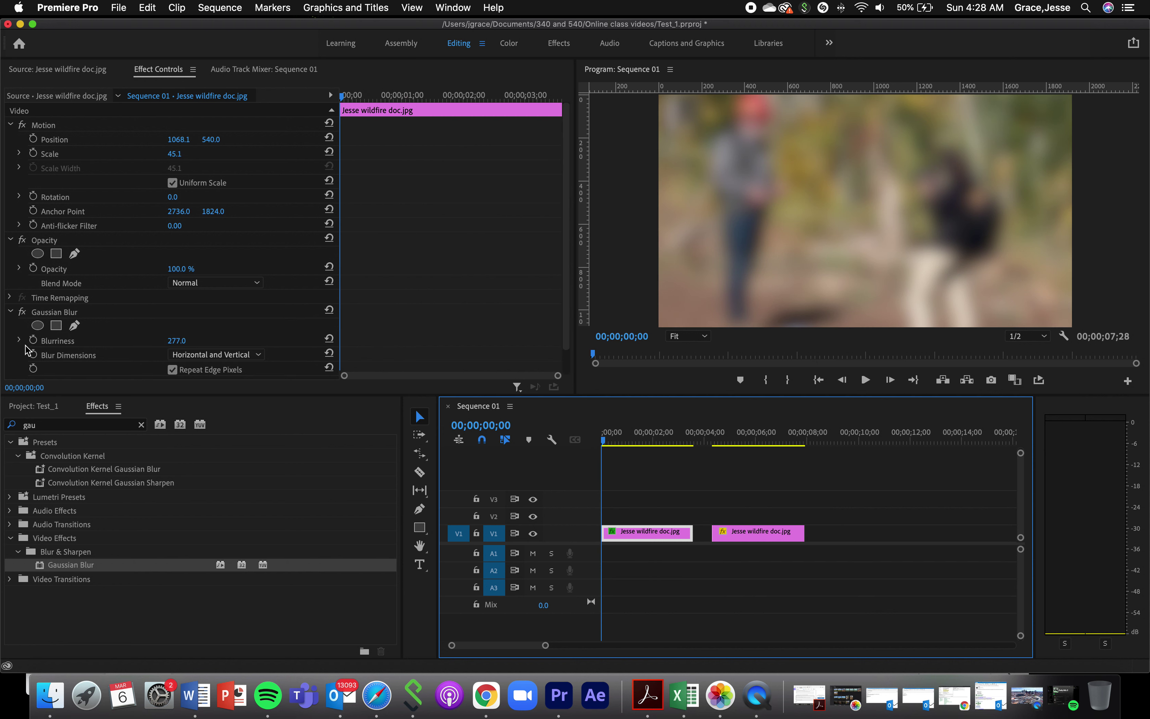
left_click(37, 347)
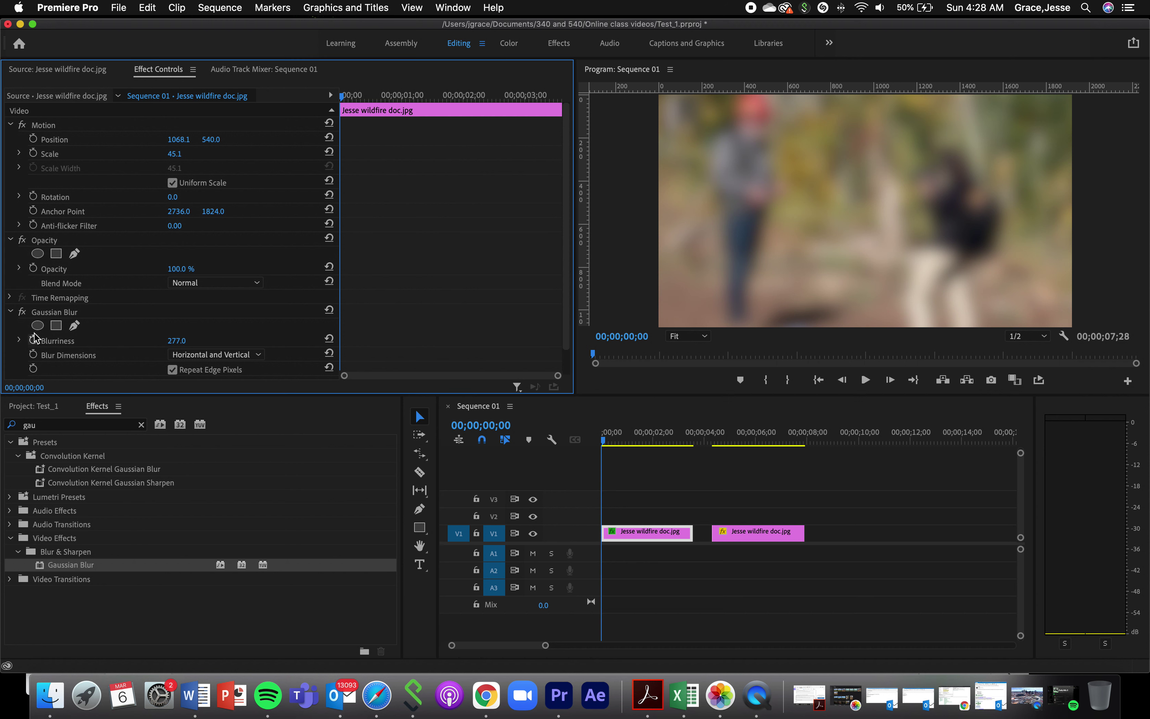
left_click(563, 439)
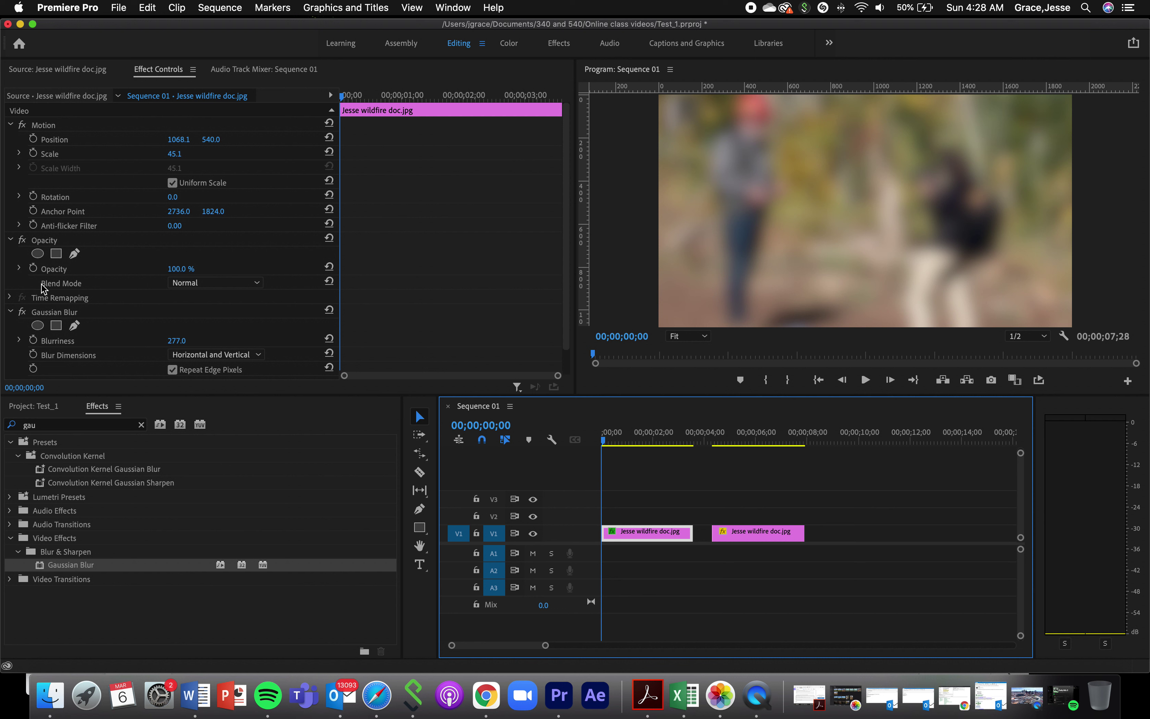
left_click(35, 343)
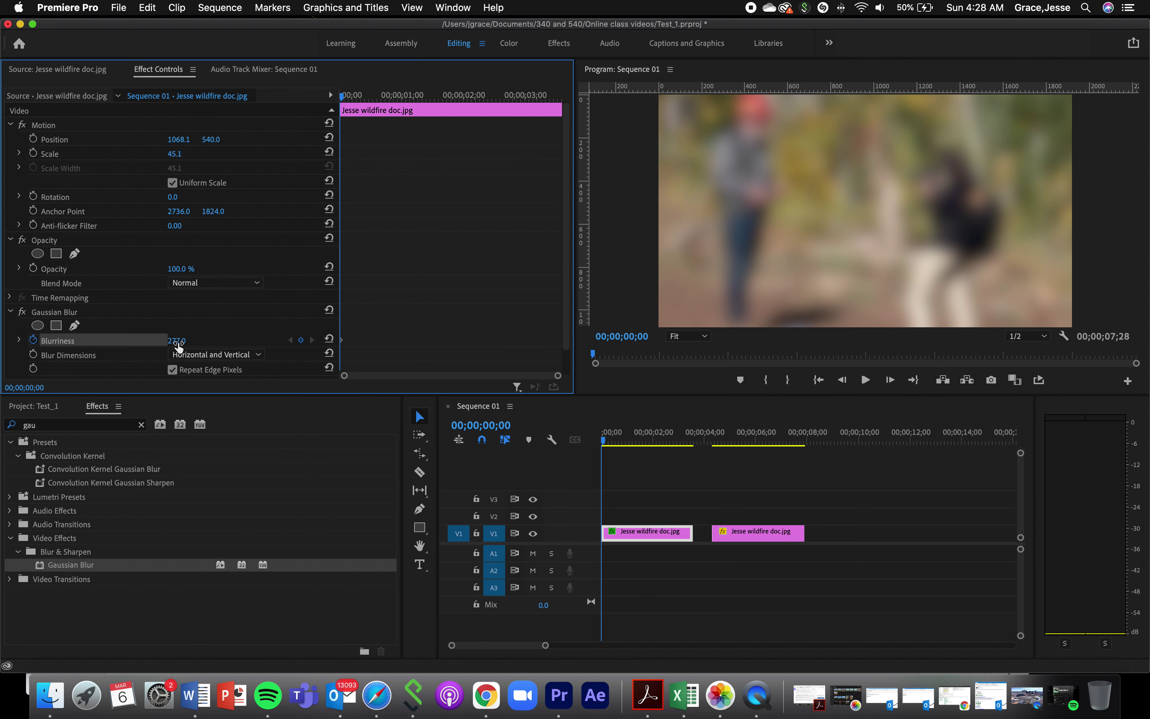
left_click(186, 336)
type("0")
left_click(617, 496)
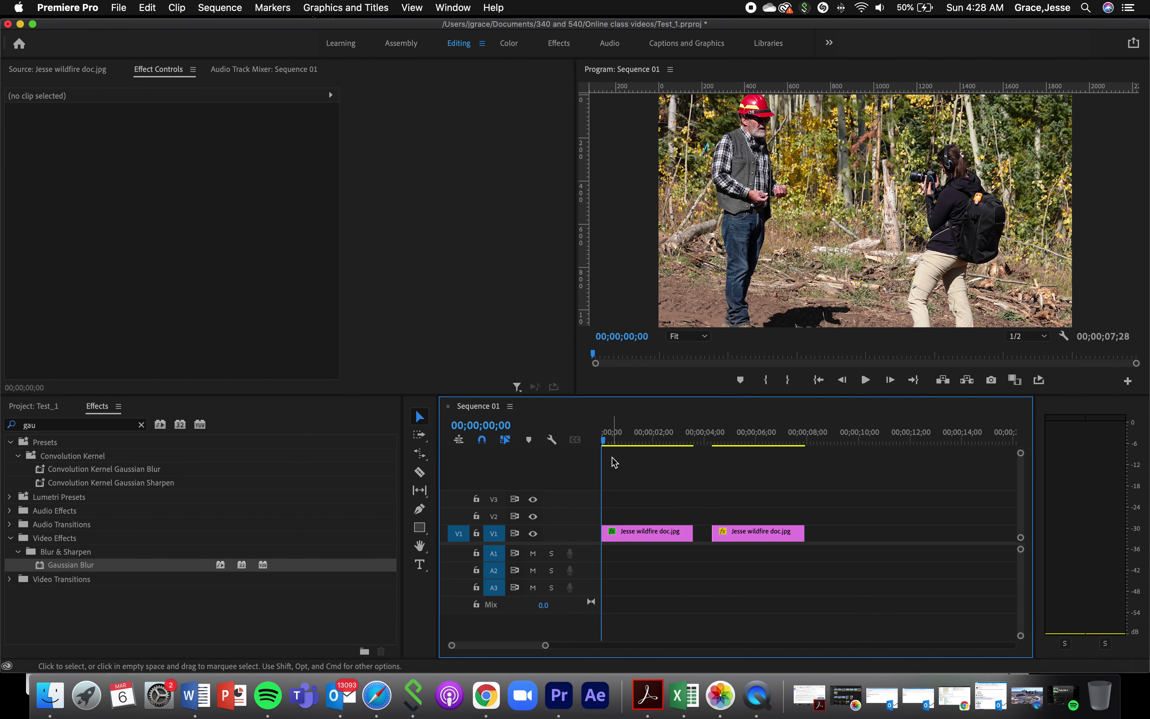
Step: Add a Blurriness keyframe of about 225 to the first clip at 00;00;00;10
left_click(627, 533)
left_click_drag(349, 99, 353, 100)
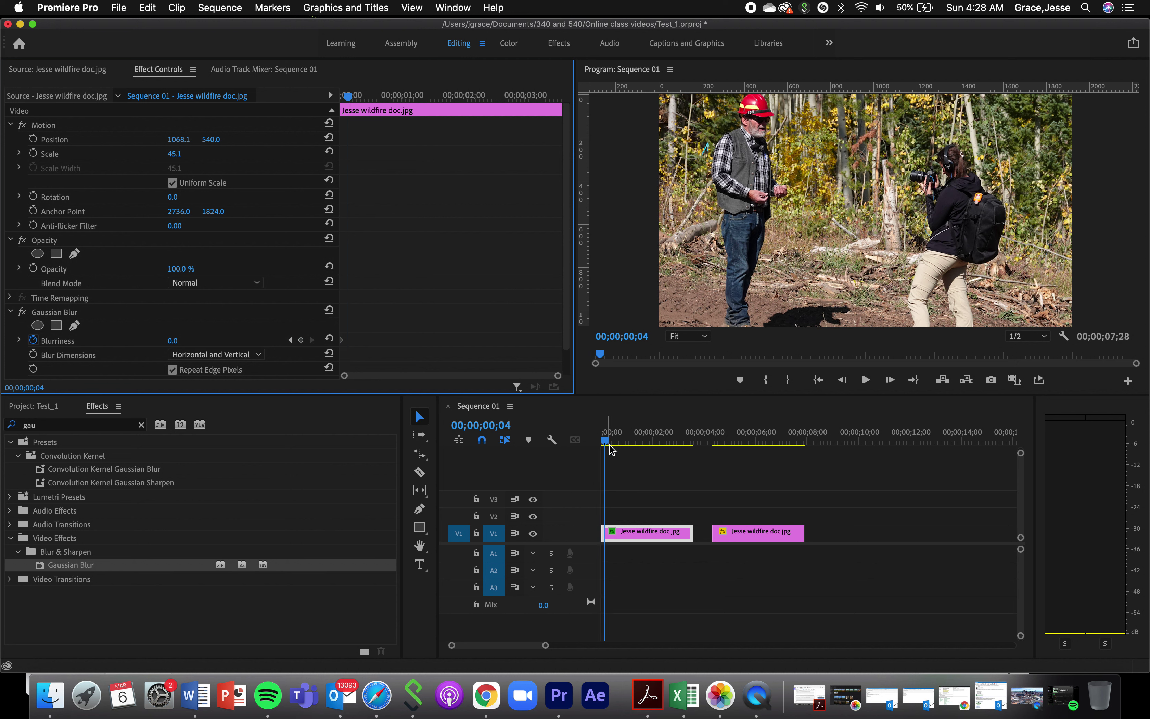
left_click_drag(610, 442, 611, 443)
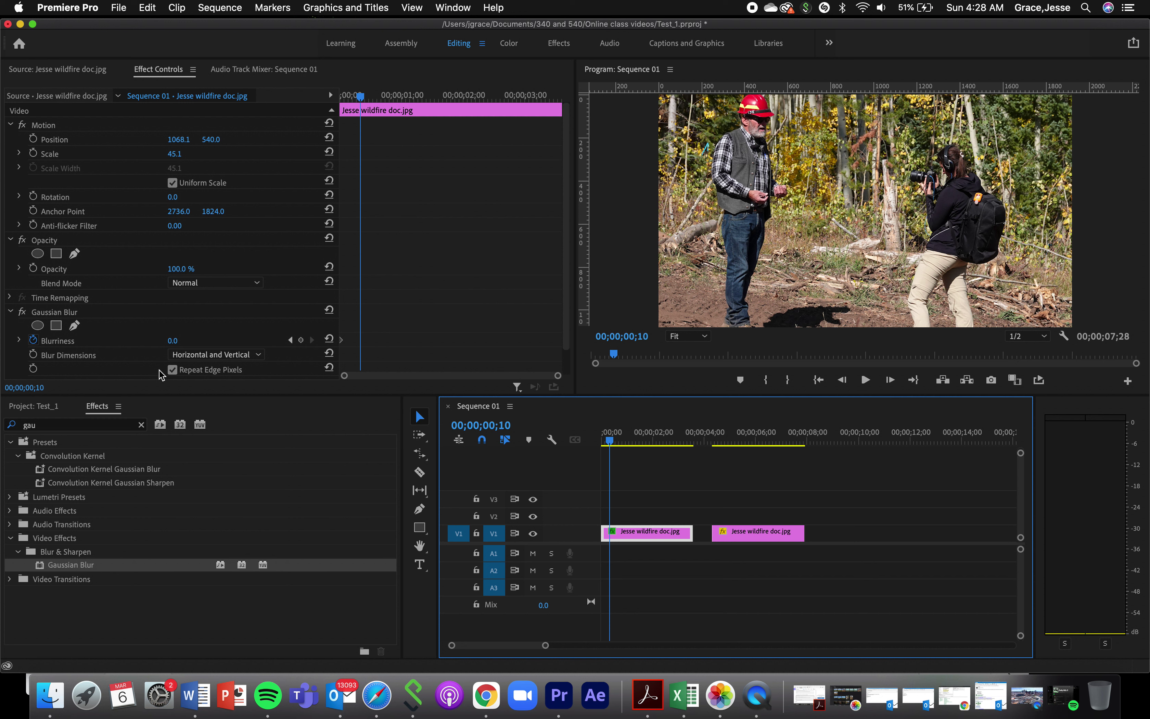
left_click_drag(173, 341, 272, 342)
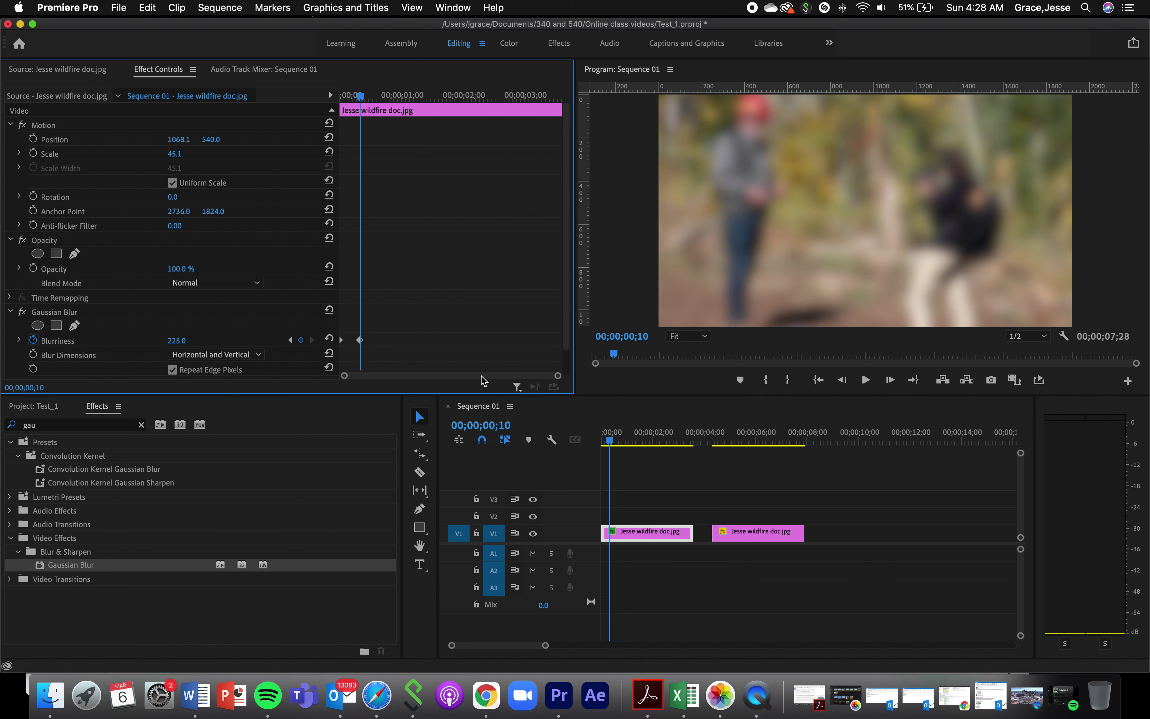
Step: Play the first clip from the sequence start to preview the blur animation and return to the start
left_click(607, 440)
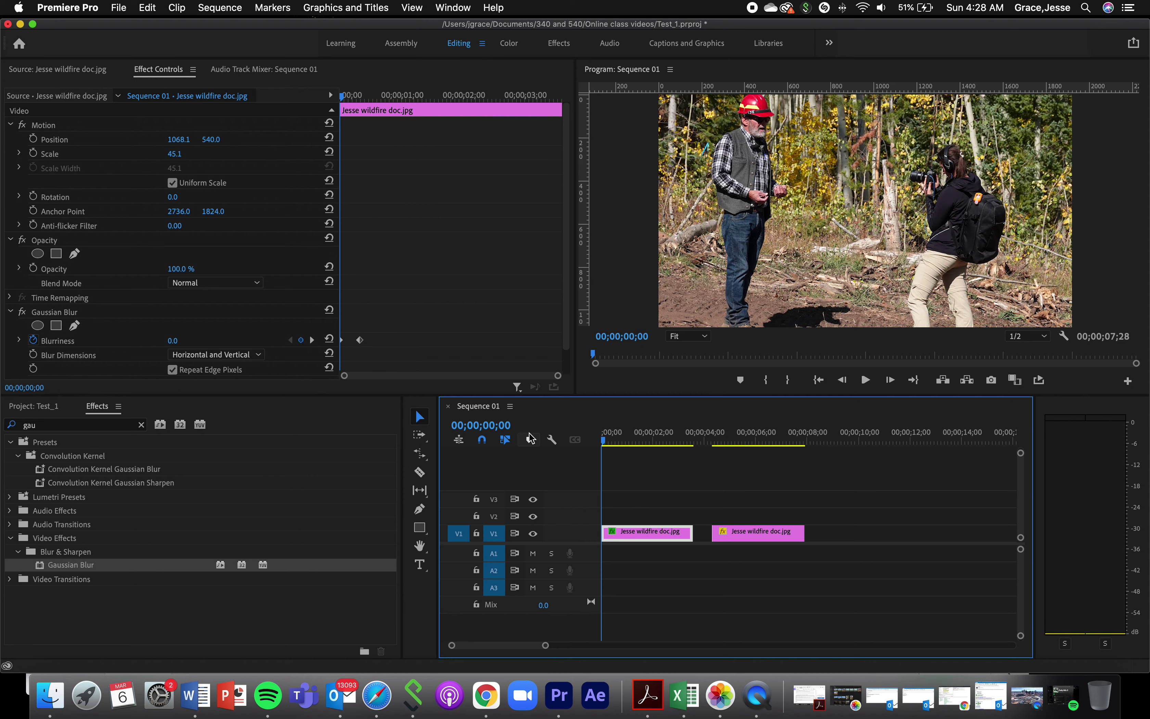
key("space")
key("space")
left_click_drag(649, 440, 568, 443)
Step: Slow the blur transition by moving the second Blurriness keyframe to 00;00;00;23, and set its value to about 249
left_click_drag(364, 343, 390, 342)
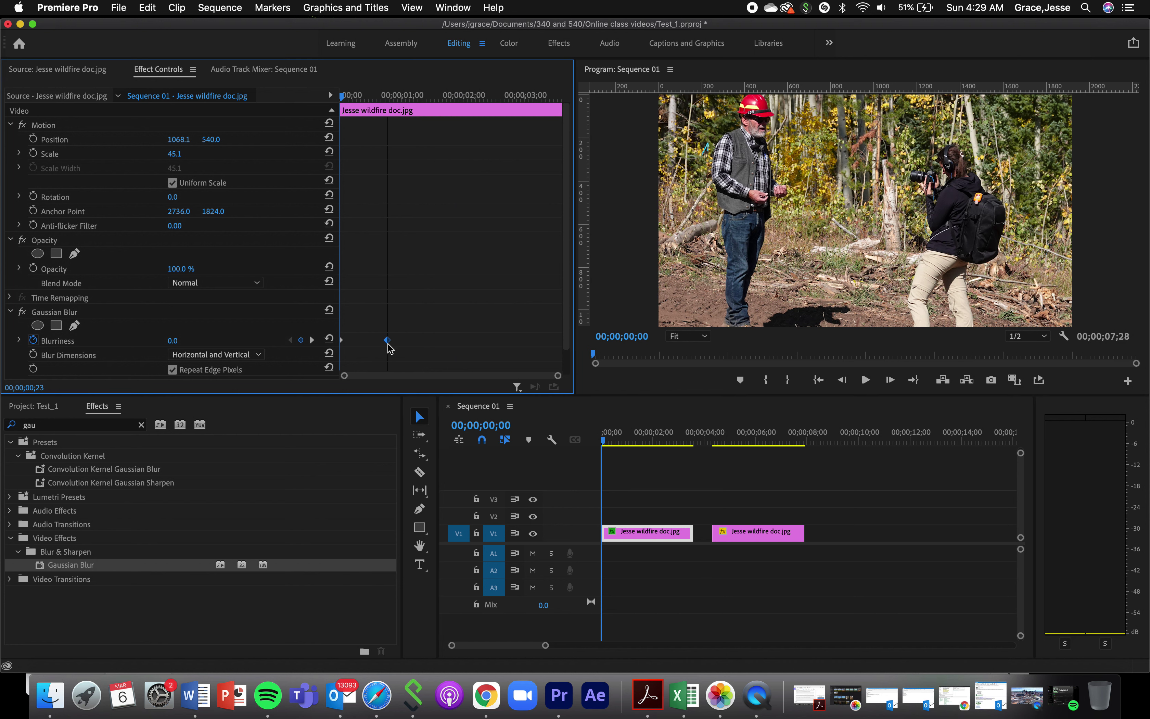
key("space")
key("space")
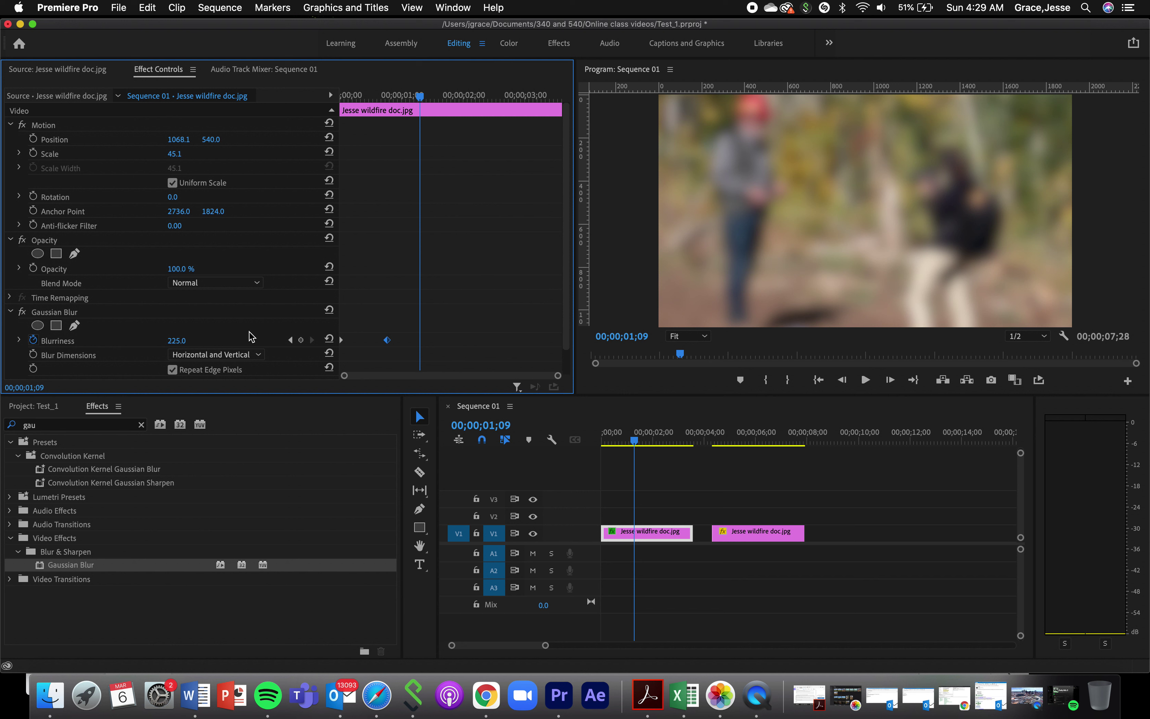
left_click(290, 340)
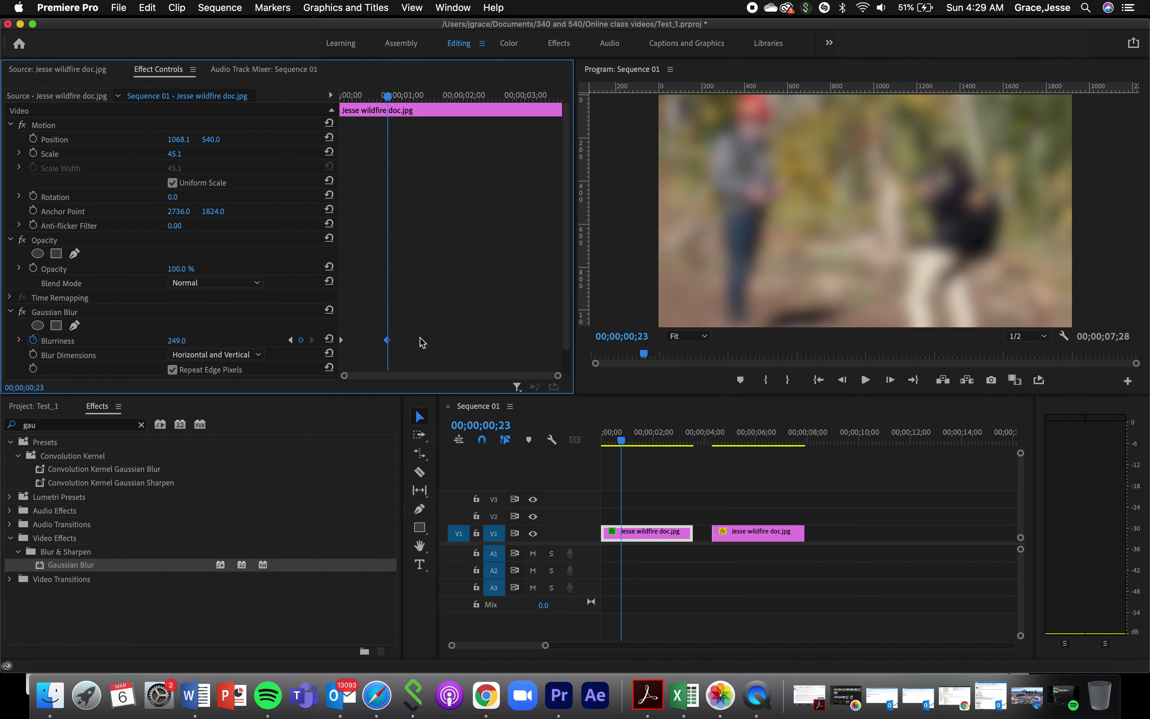
Step: Try to delay the blur by moving both Blurriness keyframes further into the clip, and undo the change
left_click_drag(387, 340, 449, 340)
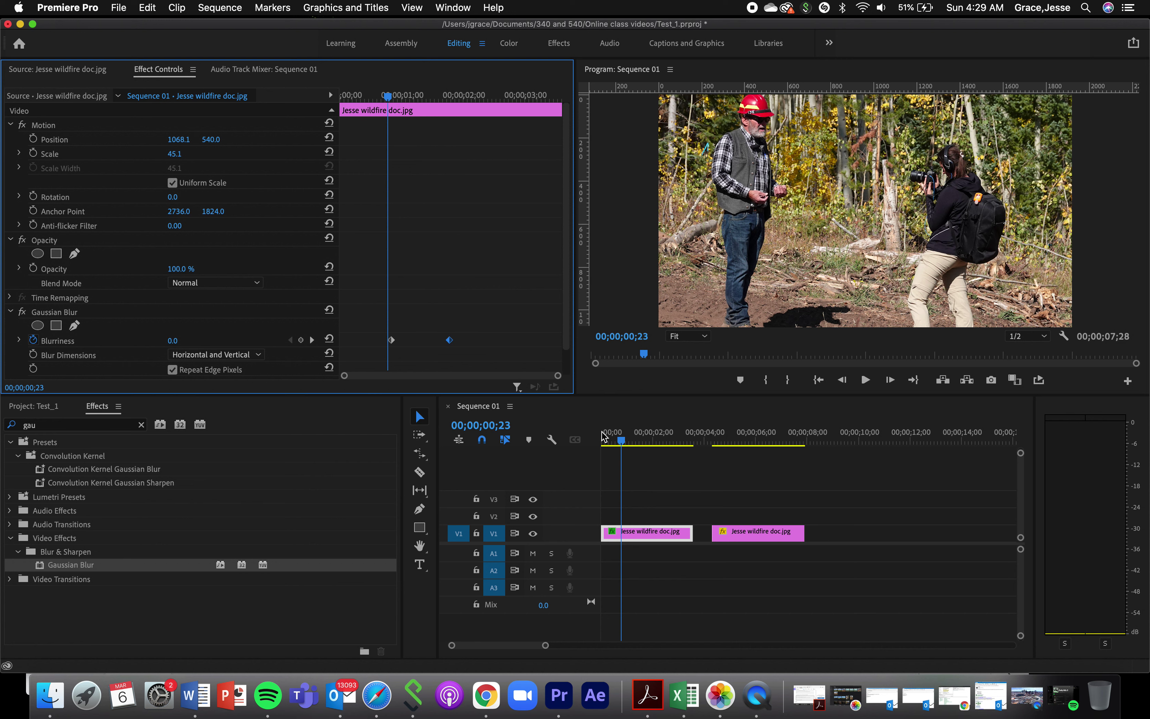
left_click_drag(626, 442, 582, 430)
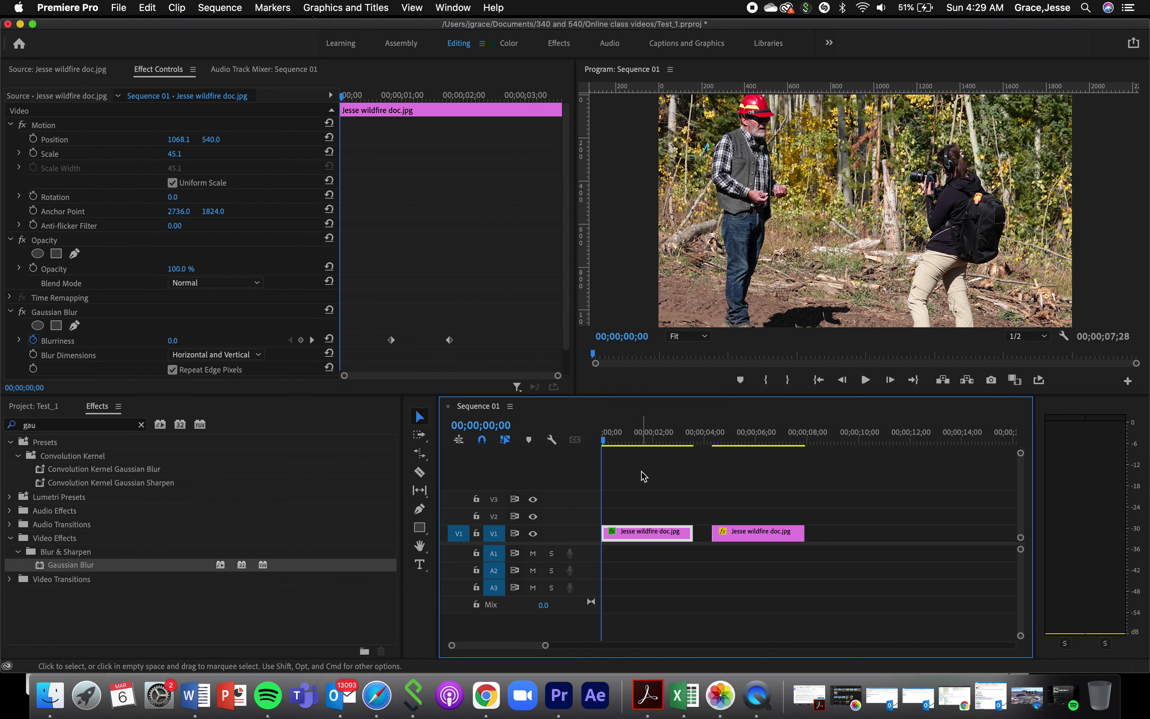
key("super+z")
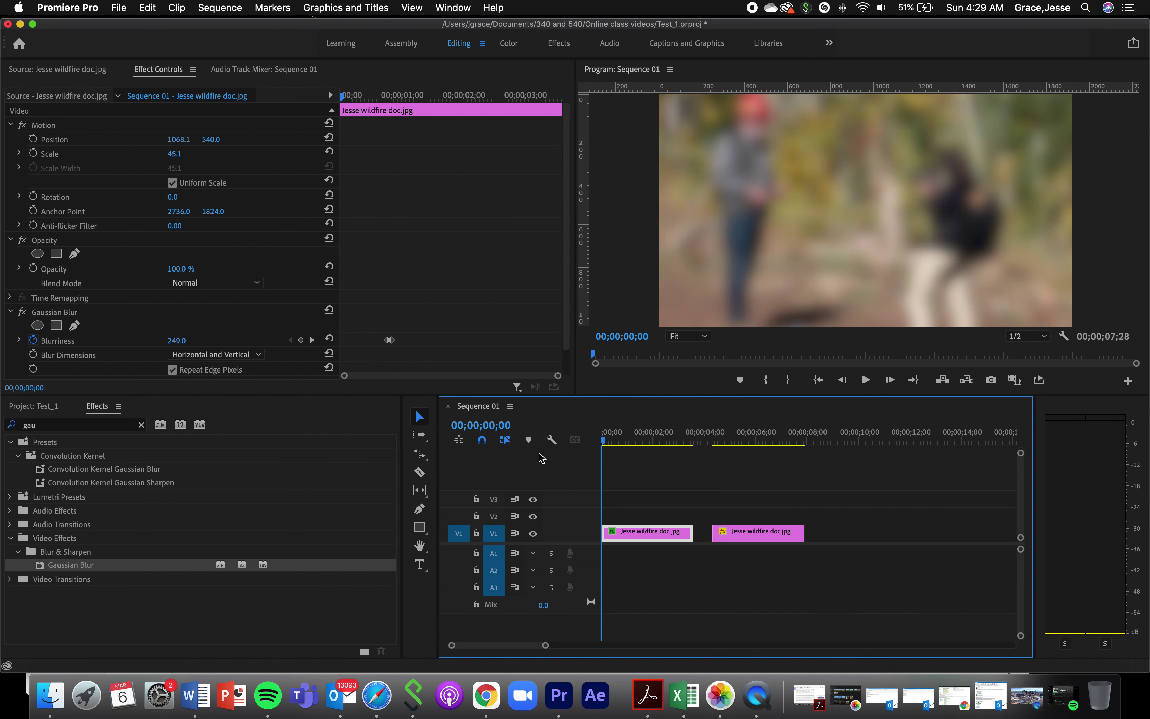
key("super+z")
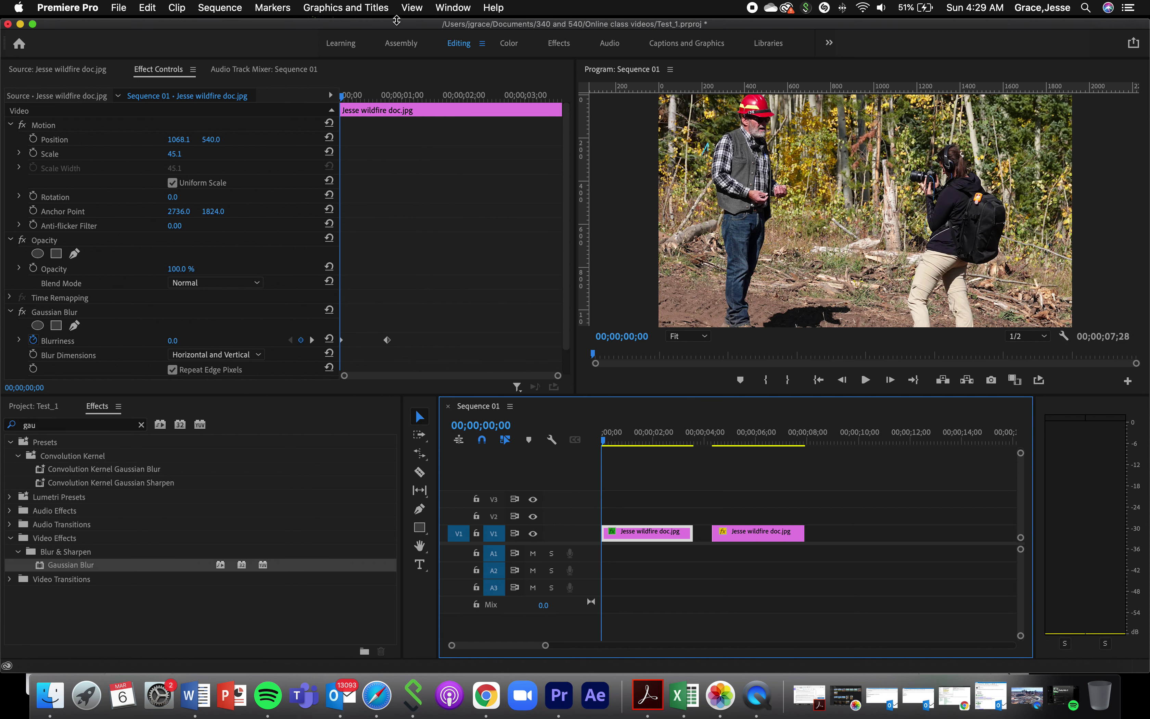
Step: Add a third Blurriness keyframe to the first clip at 00;00;02;15, keeping the value of 249
left_click_drag(342, 94, 495, 114)
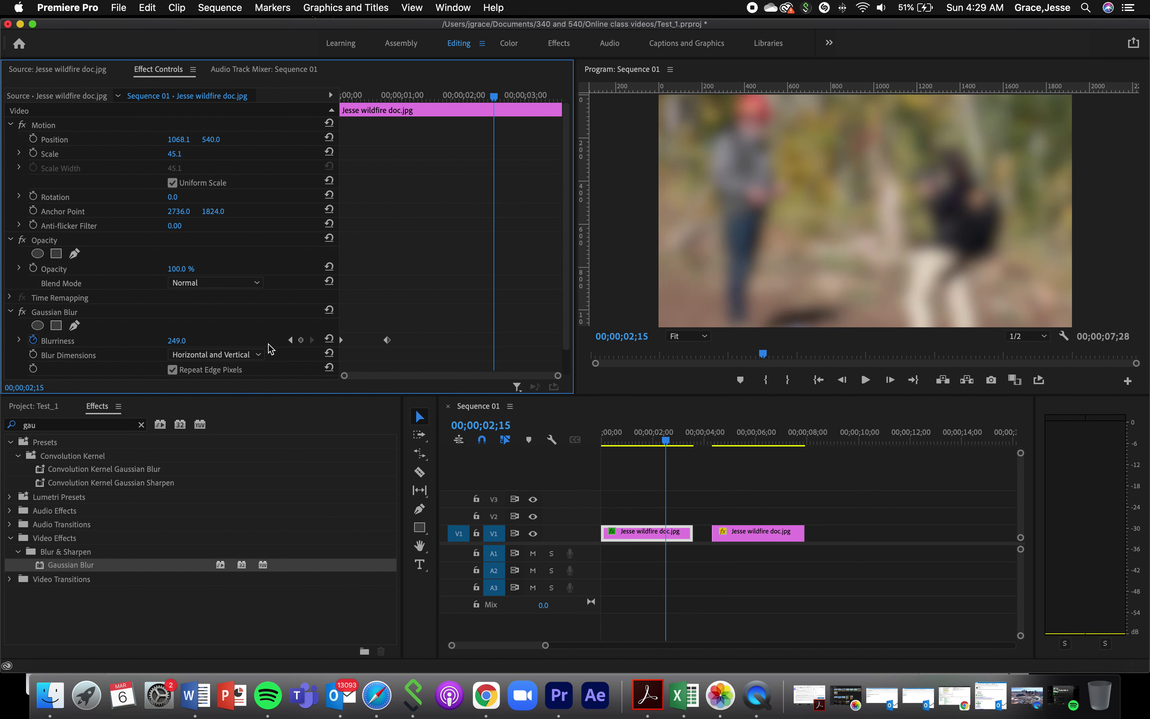
left_click(301, 340)
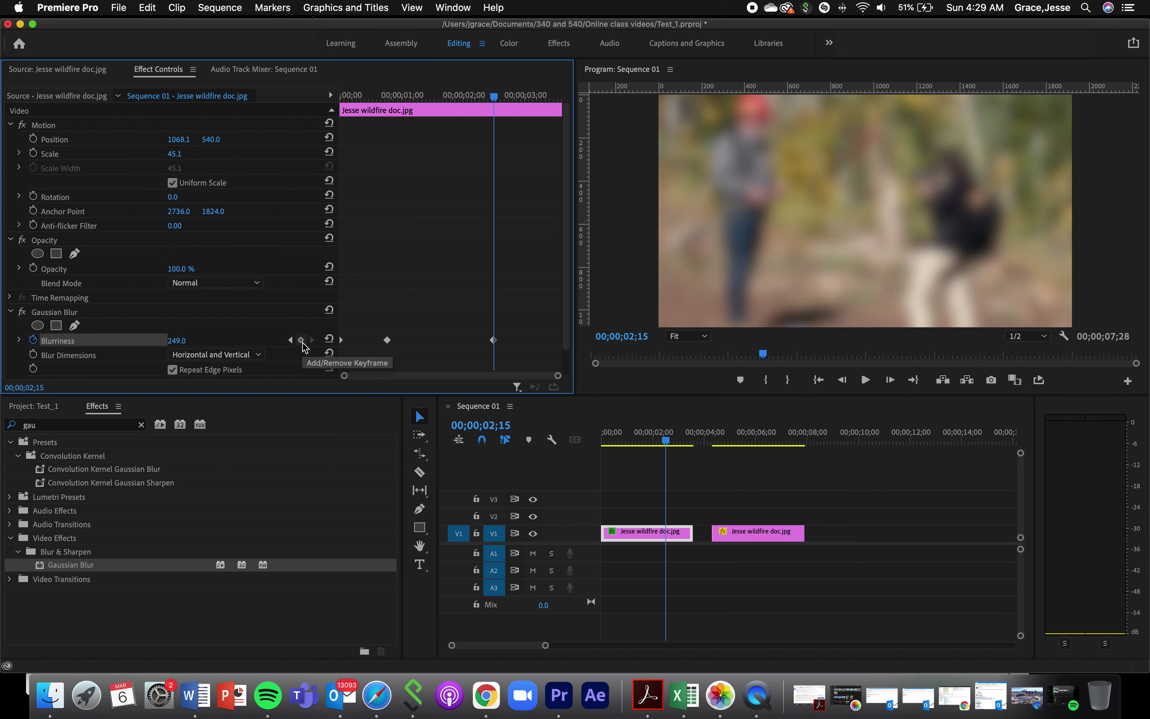
Step: Add a fourth Blurriness keyframe with a value of 0 at 00;00;03;05 and play the sequence from its start to preview the blur
left_click_drag(496, 100, 535, 97)
left_click_drag(189, 339, 186, 341)
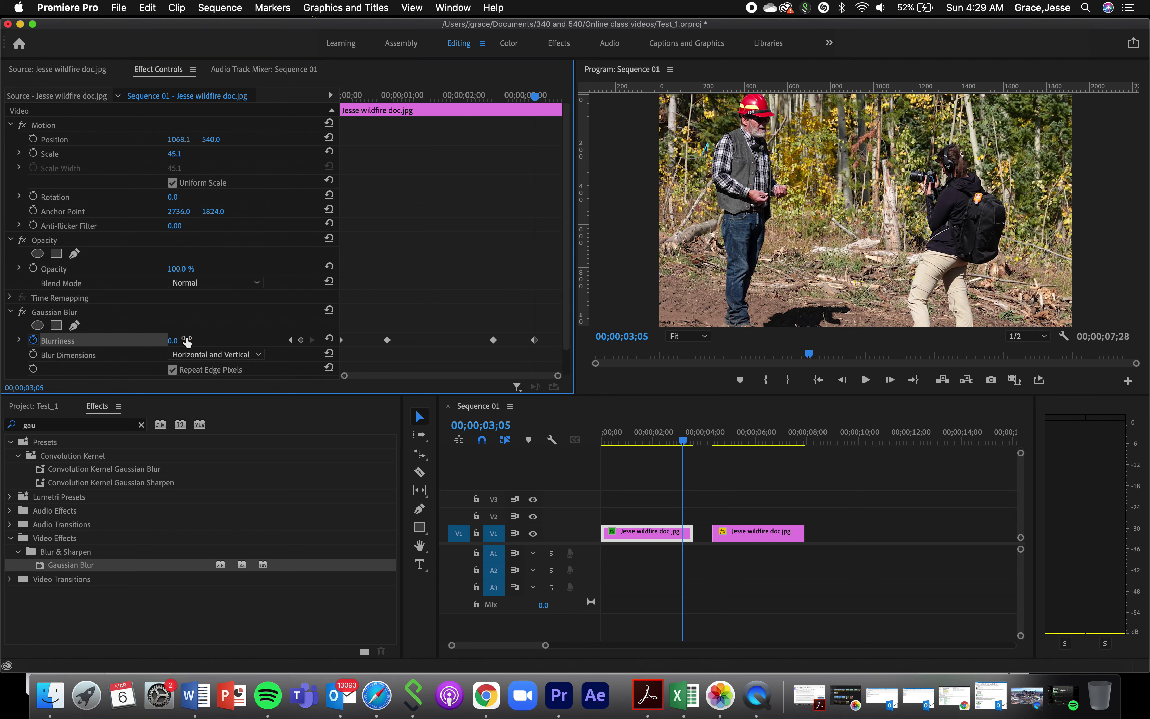
key("Home")
left_click(521, 445)
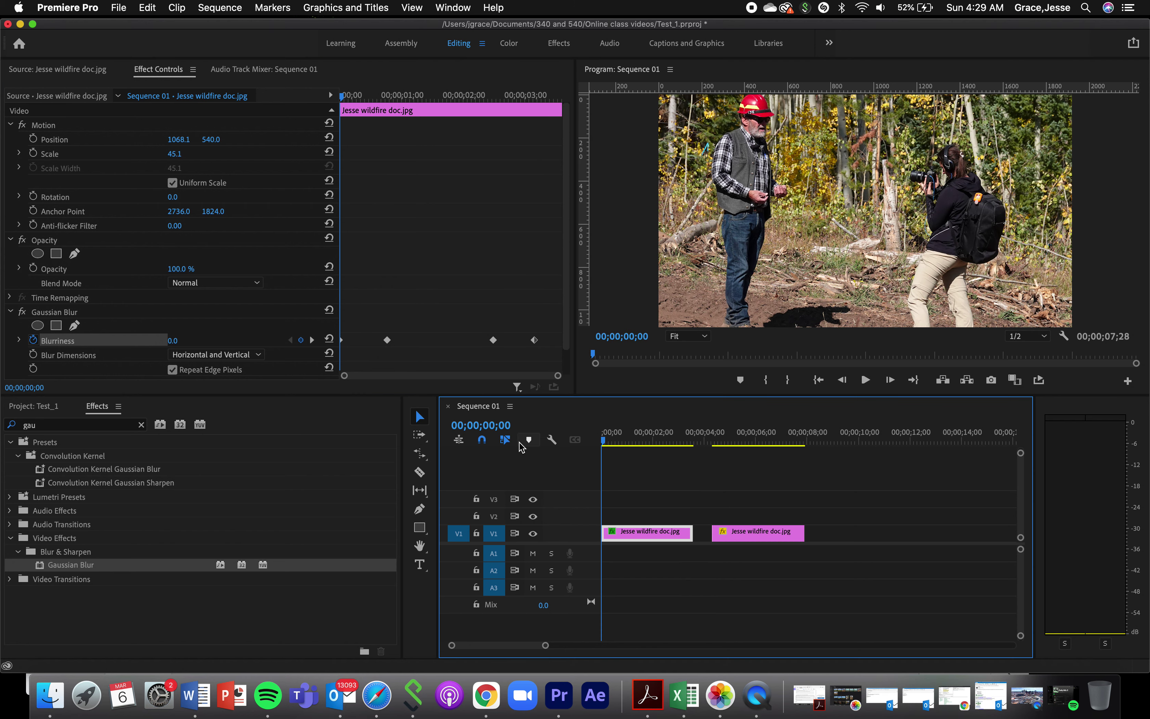
key("space")
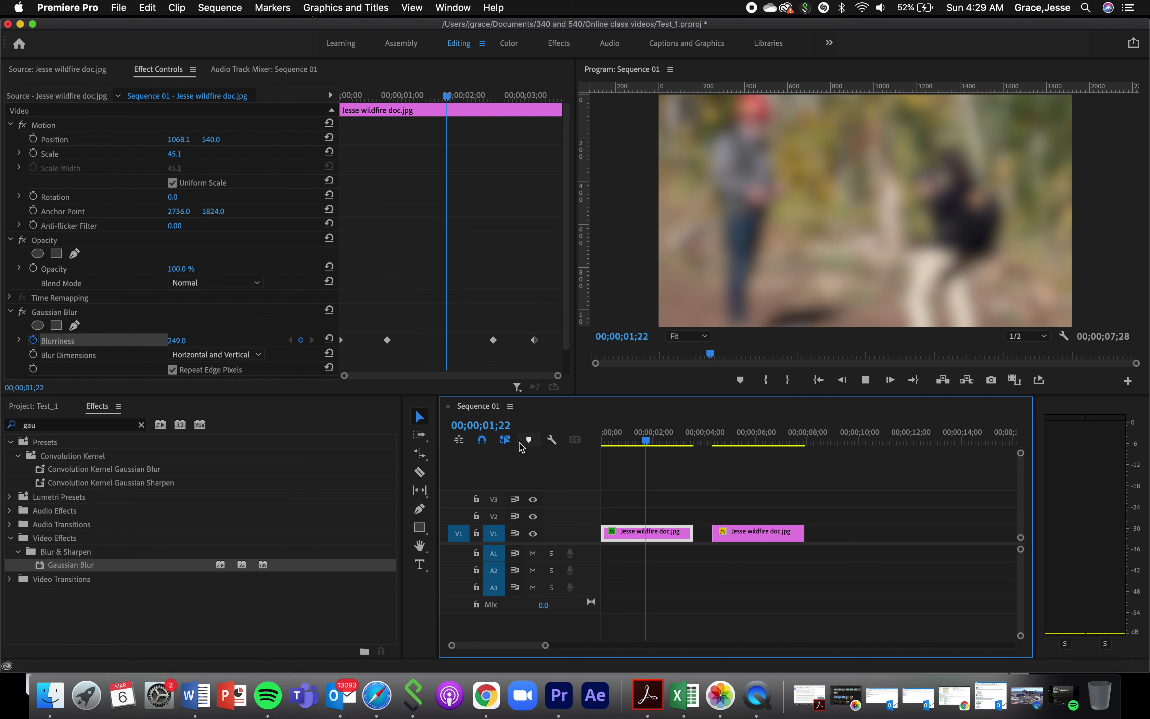
key("space")
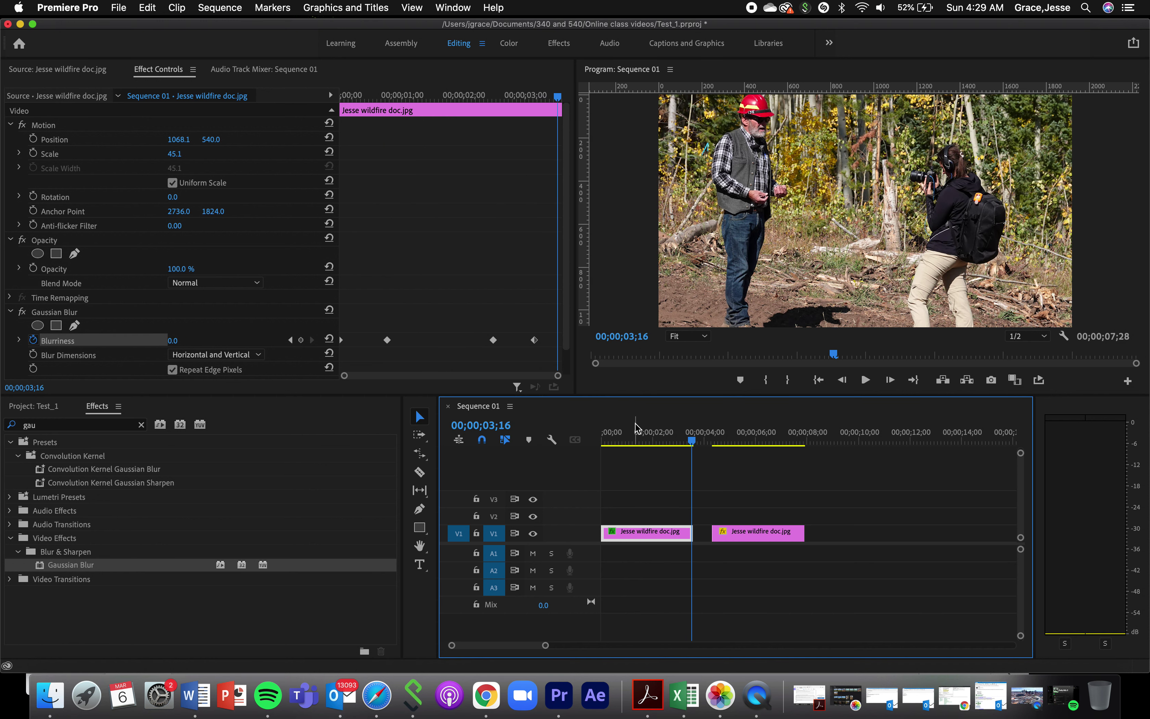
Step: Return to the sequence start and delete all Blurriness keyframes from the first clip
left_click(632, 434)
key("Home")
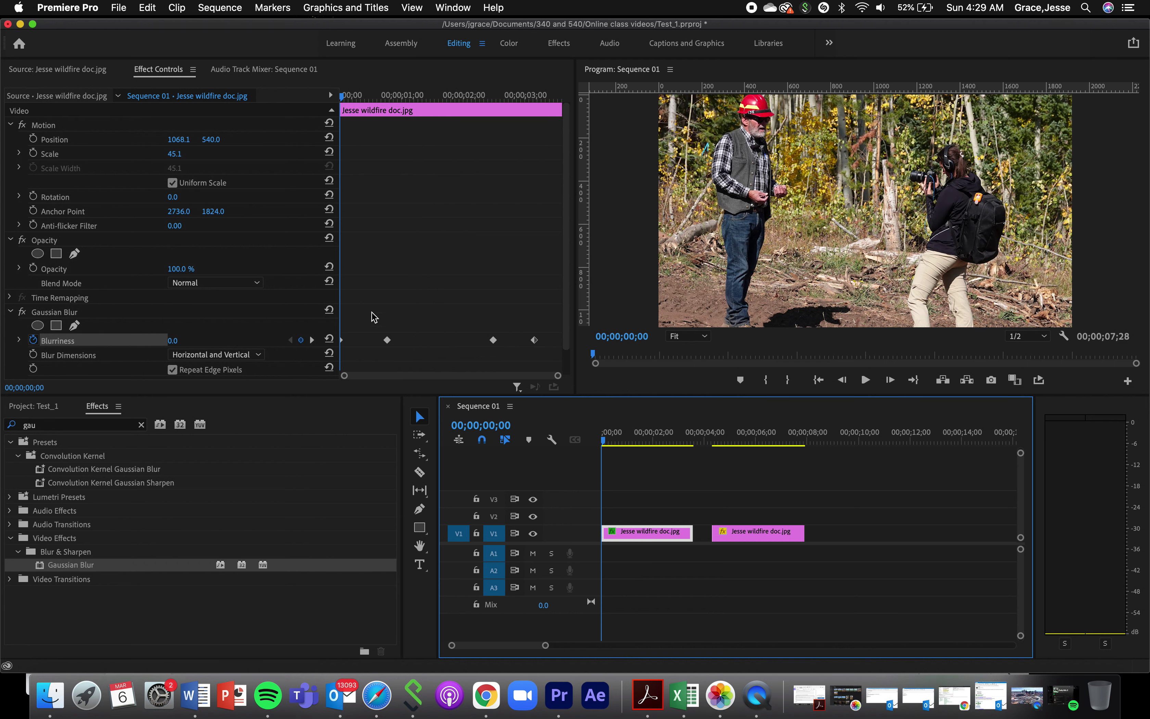
left_click_drag(542, 347, 333, 334)
key("Delete")
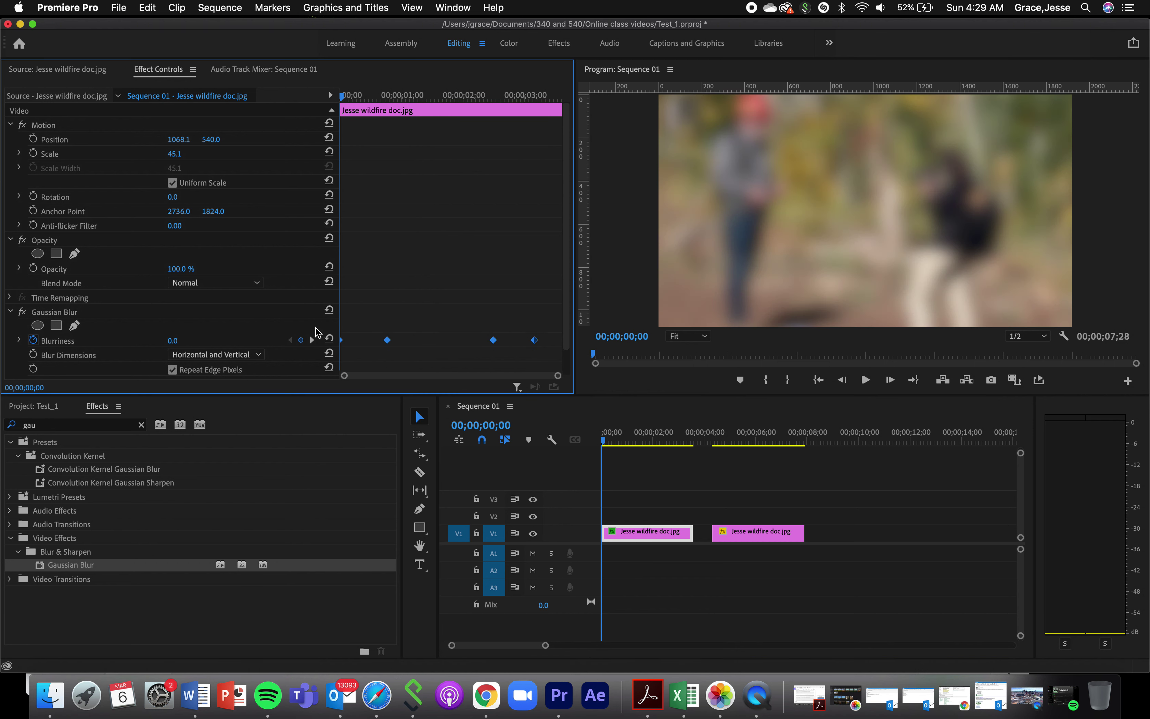
Step: Stack the second clip on track V2 directly above the blurred clip, aligned with the sequence start
left_click_drag(749, 530, 640, 525)
left_click_drag(636, 525, 636, 523)
left_click(615, 444)
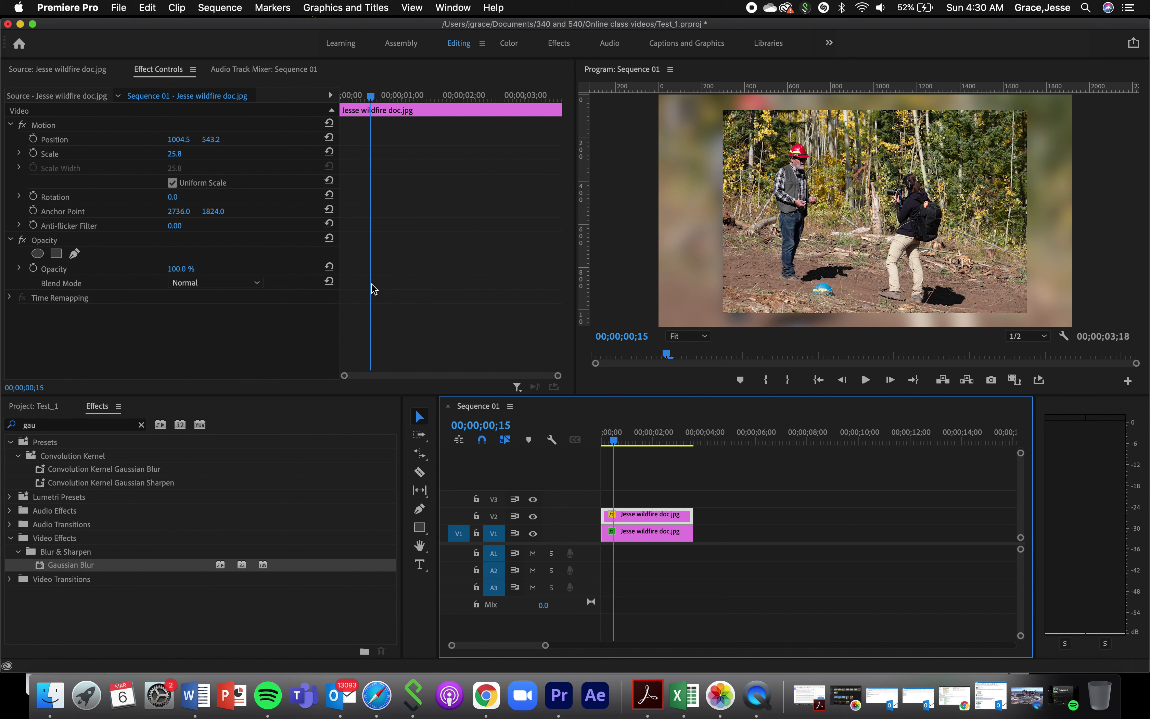
Step: Turn on Position and Scale keyframing for the V2 clip at 00;00;00;00
left_click(272, 101)
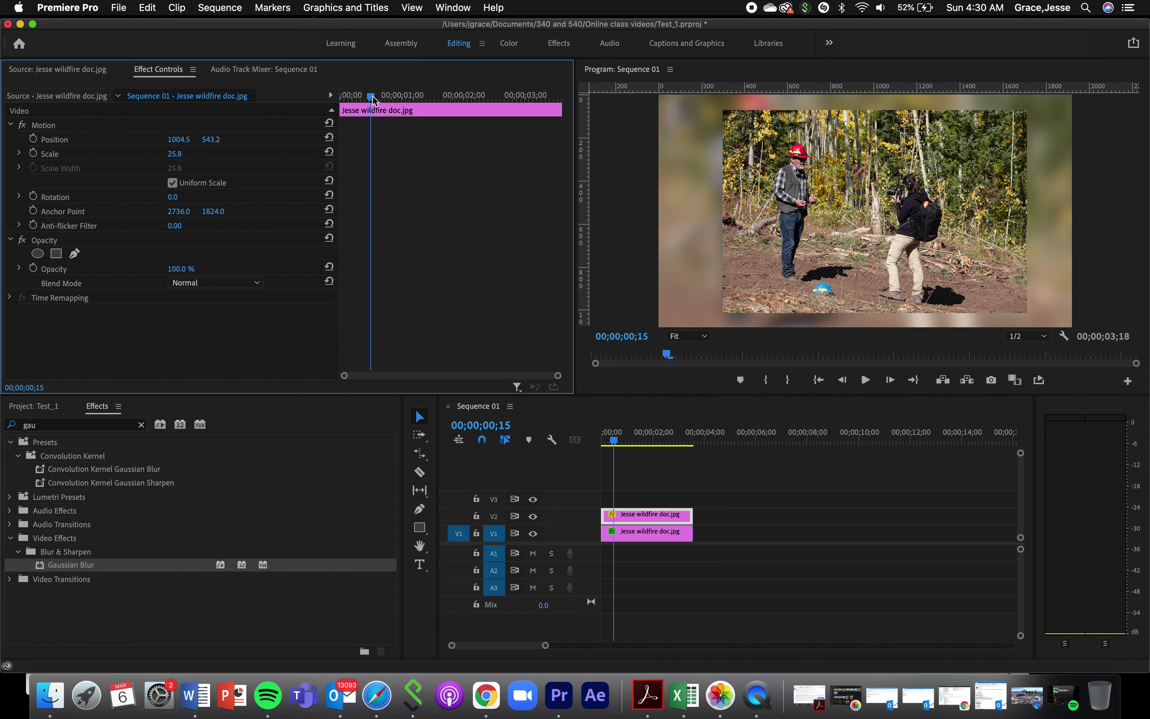
key("Home")
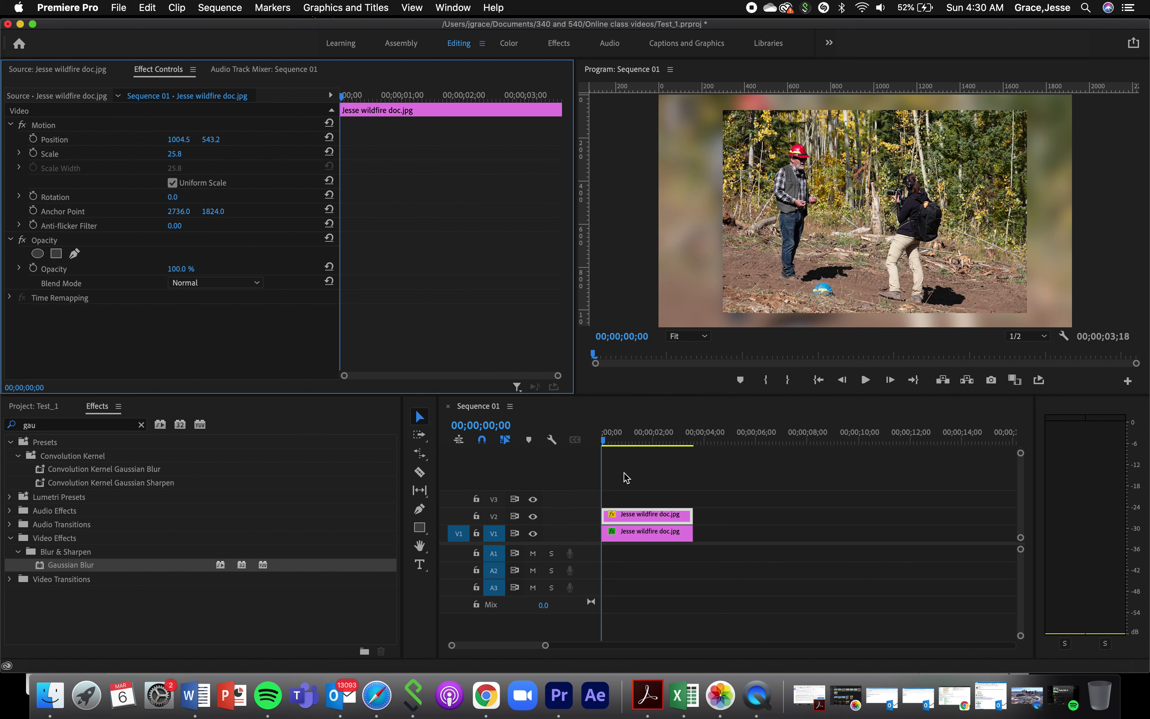
left_click(33, 139)
left_click(33, 153)
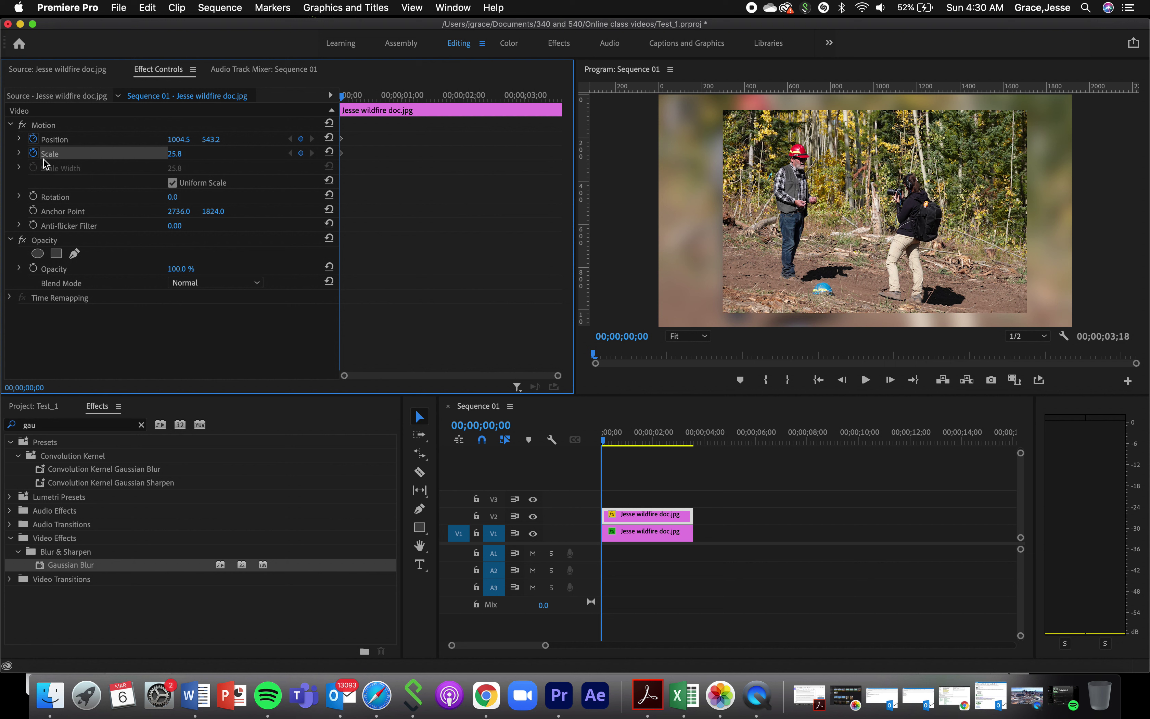
Step: Enlarge the V2 clip to a scale of about 28.4 at 00;00;03;01 and recentre it over the blurred background
left_click(346, 99)
left_click_drag(346, 102, 527, 100)
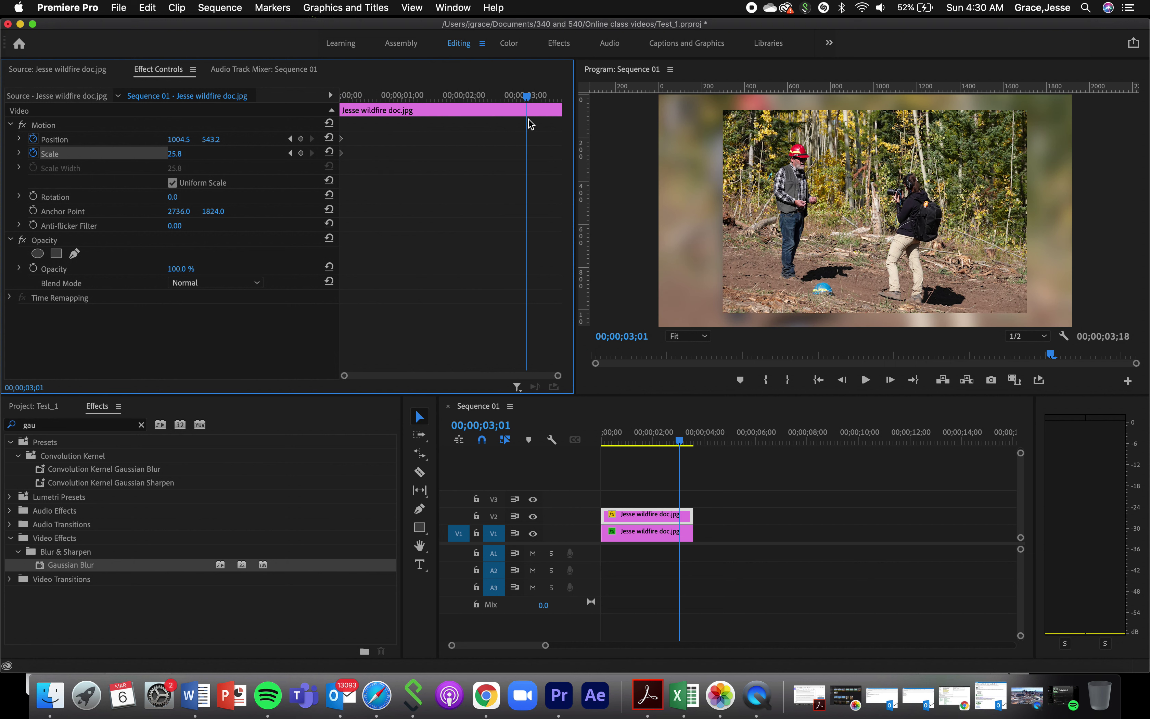
left_click(782, 212)
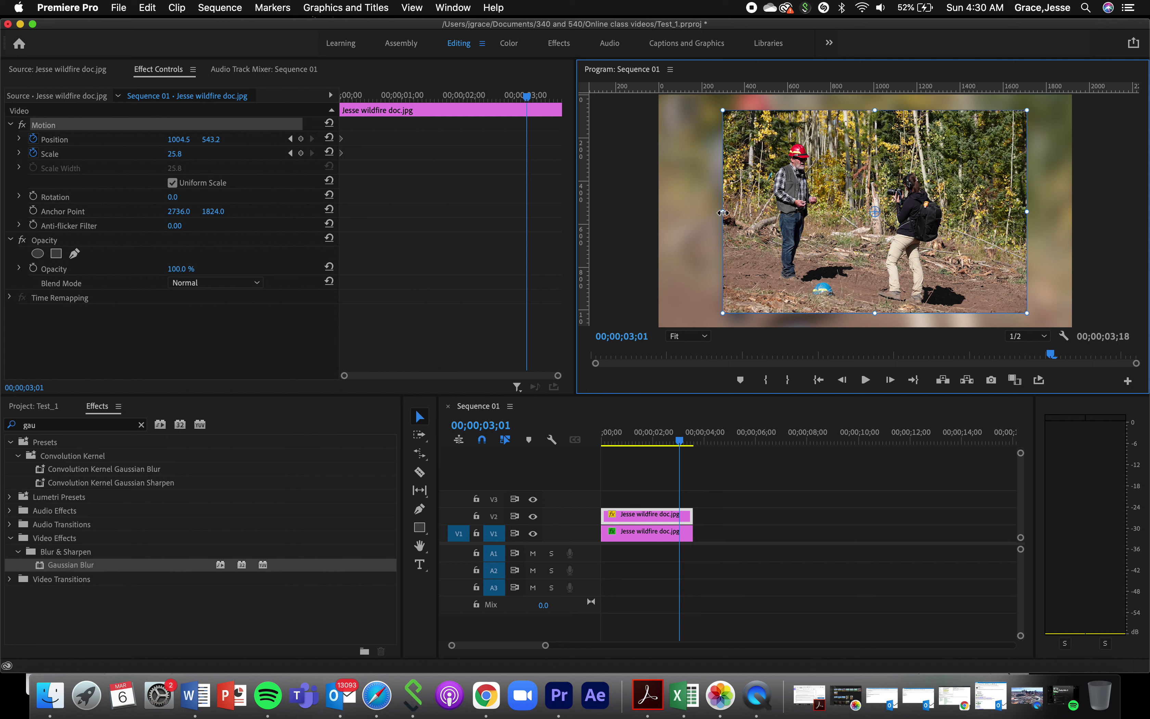
mouse_move(722, 212)
left_mouse_down()
mouse_move(701, 213)
mouse_move(742, 218)
left_mouse_up()
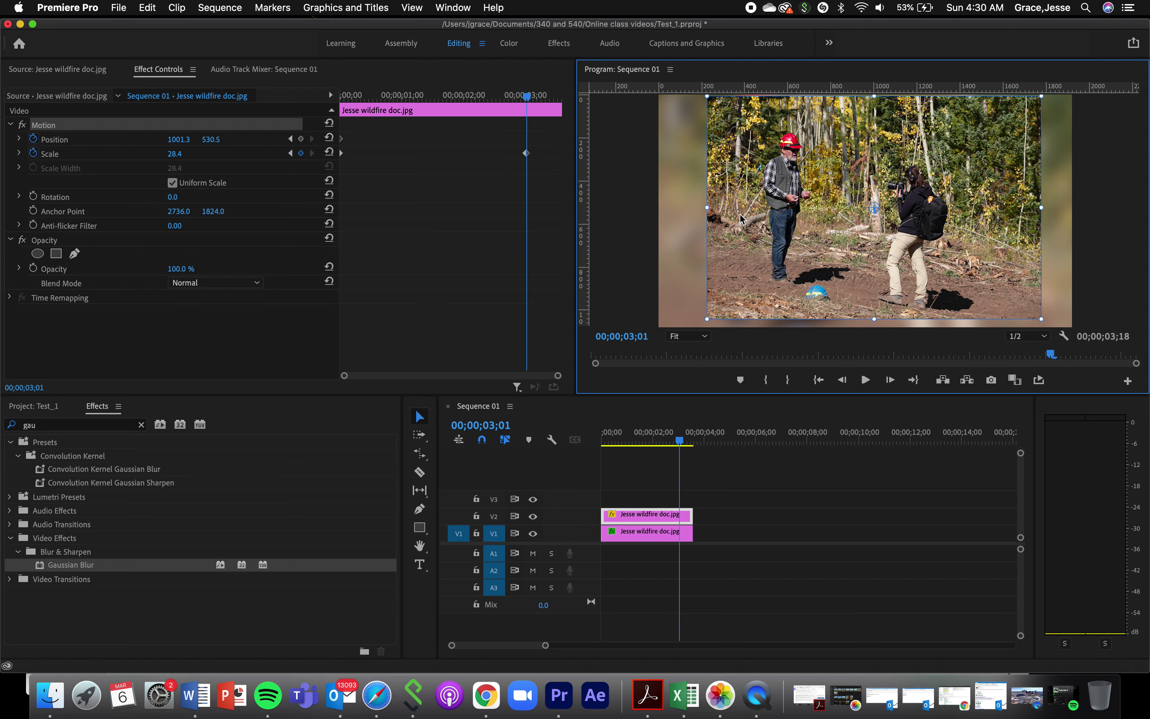
Step: Play the sequence from its start to preview the foreground photo's zoom
left_click(570, 436)
key("Home")
key("space")
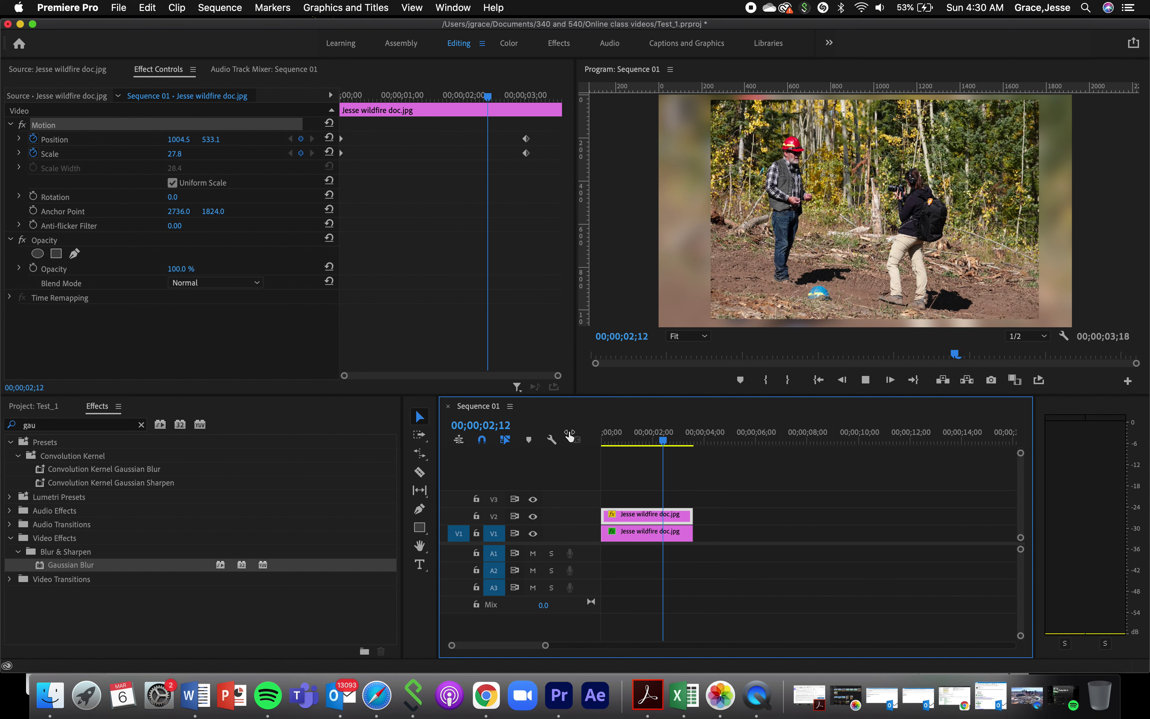
key("space")
Step: Move the V2 clip's ending Position and Scale keyframes to the end of the clip and preview the zoom from the start
left_click_drag(507, 132, 603, 167)
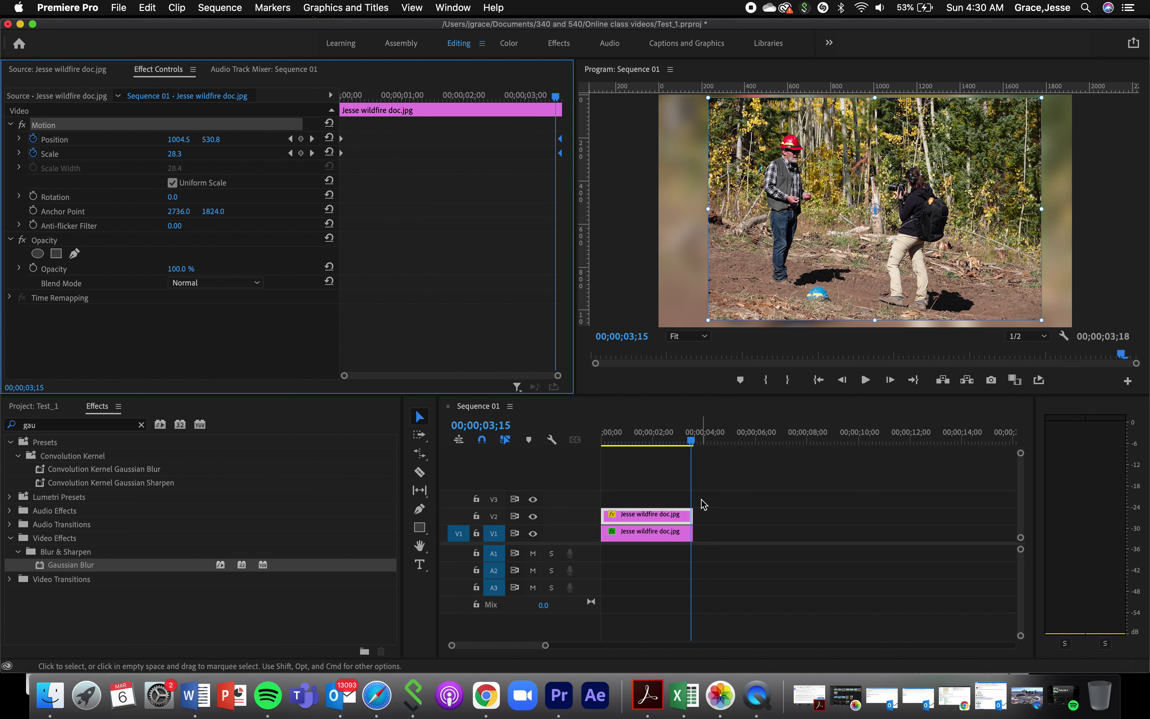
left_click(540, 431)
key("Home")
key("space")
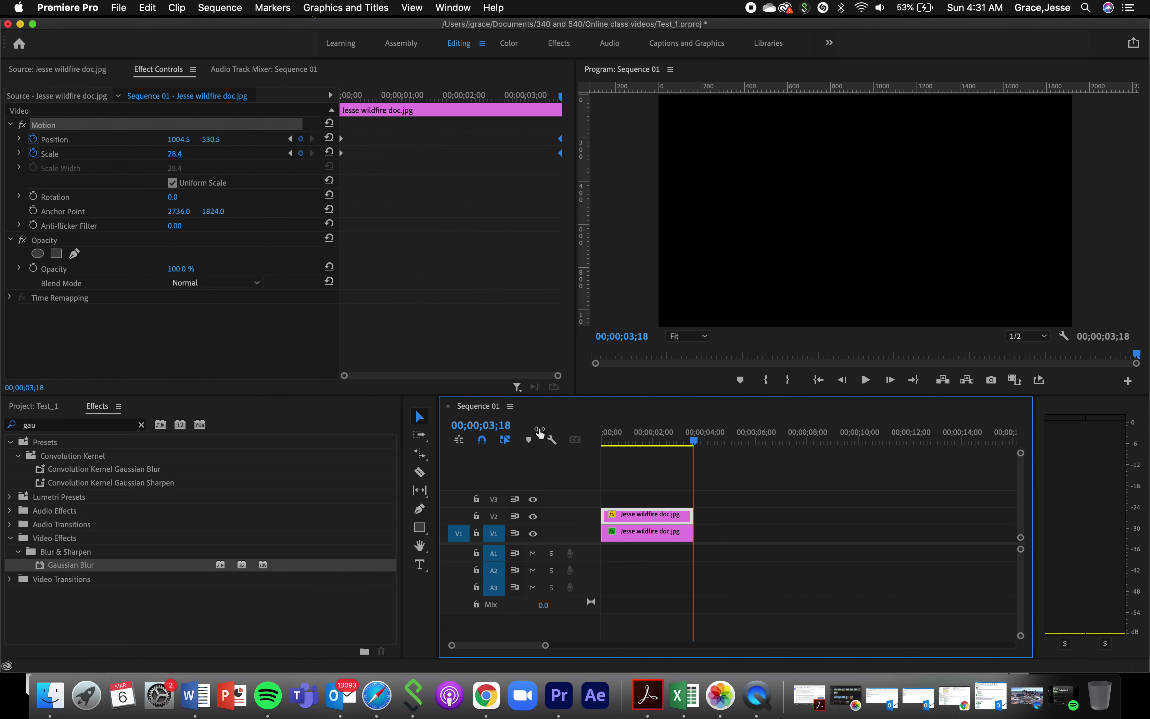
Step: Move the V2 clip back down to track V1, after the blurred clip and separated by a short gap
left_click(622, 443)
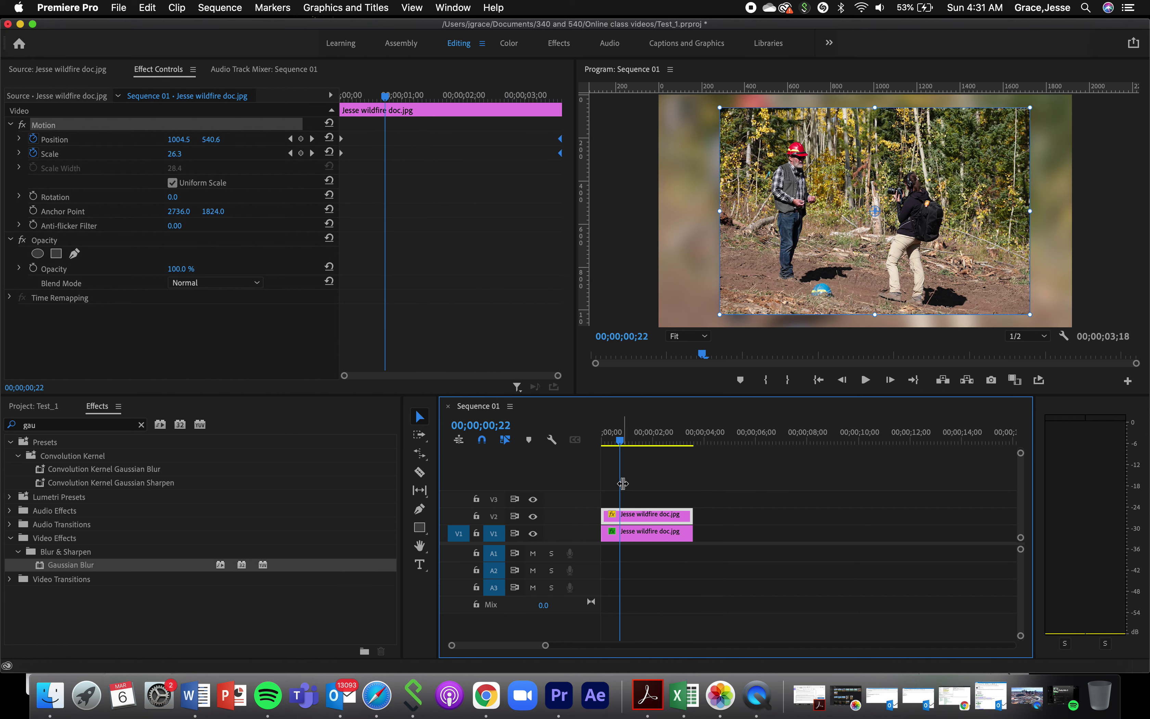
left_click(623, 537)
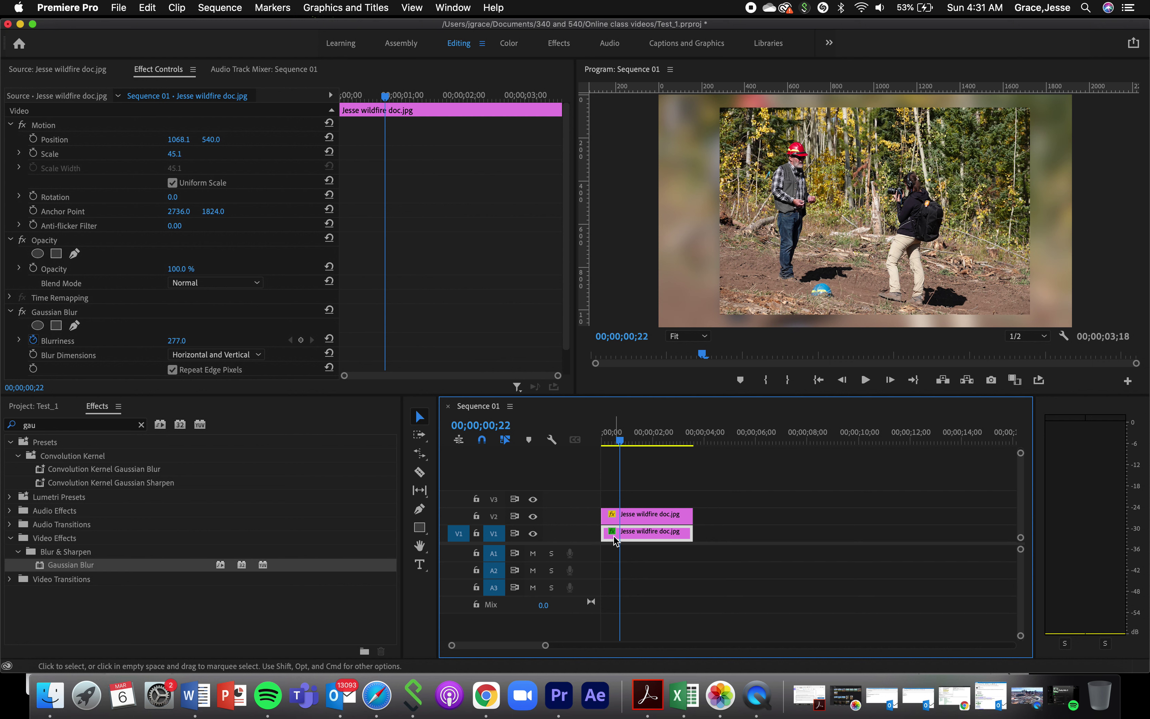
left_click(650, 516)
left_click_drag(651, 517, 760, 532)
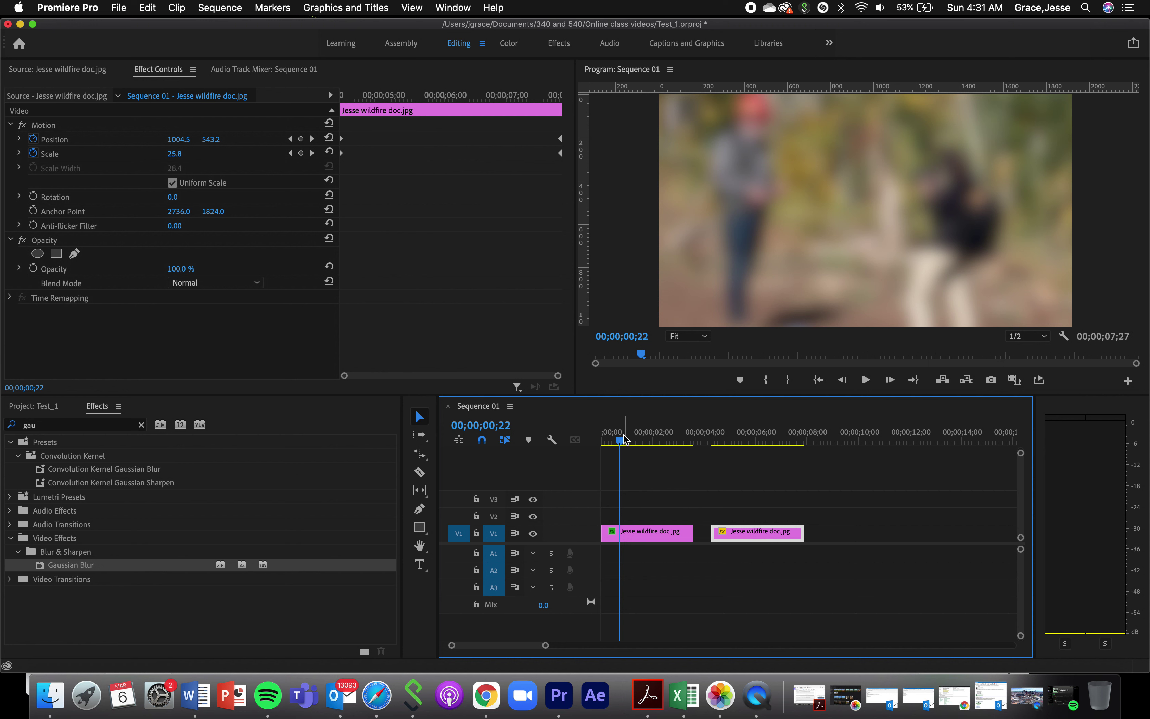
Step: Turn on Position and Scale keyframing for the blurred background clip at 00;00;00;00
left_click_drag(626, 438, 551, 442)
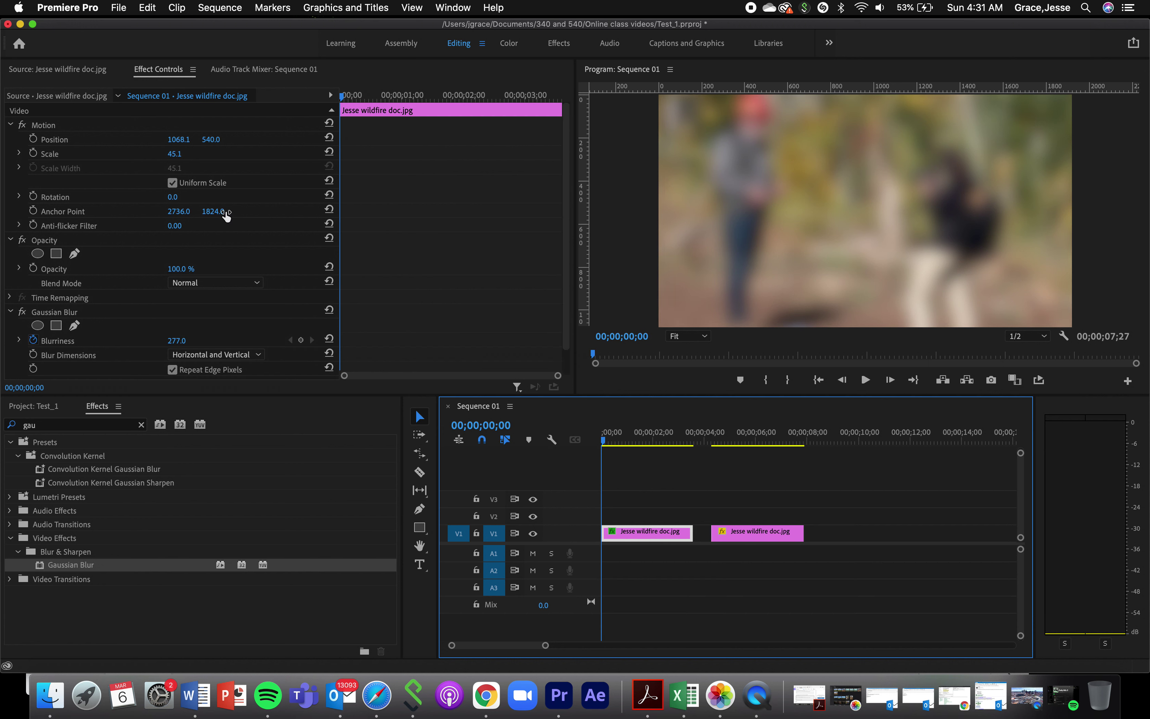
left_click(43, 141)
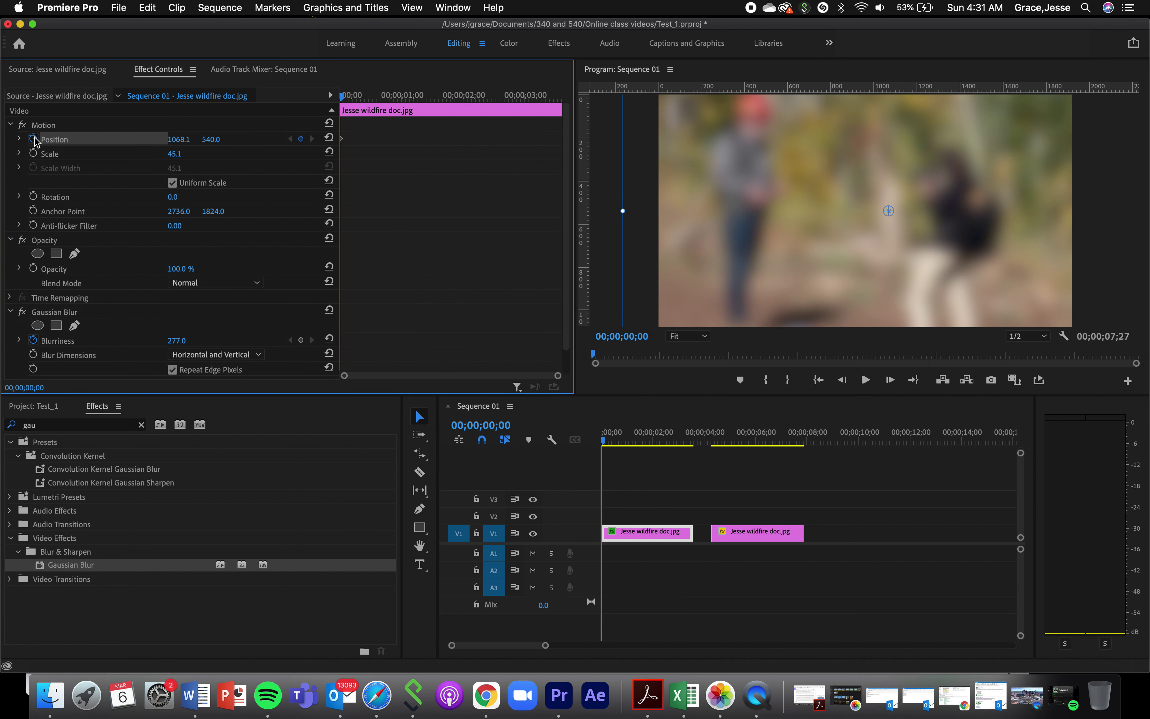
left_click(33, 154)
Step: Shrink the blurred clip to a scale of about 39.4 at 00;00;02;27 and move its ending Position and Scale keyframes to the clip's end
left_click(607, 442)
left_click_drag(608, 445, 680, 451)
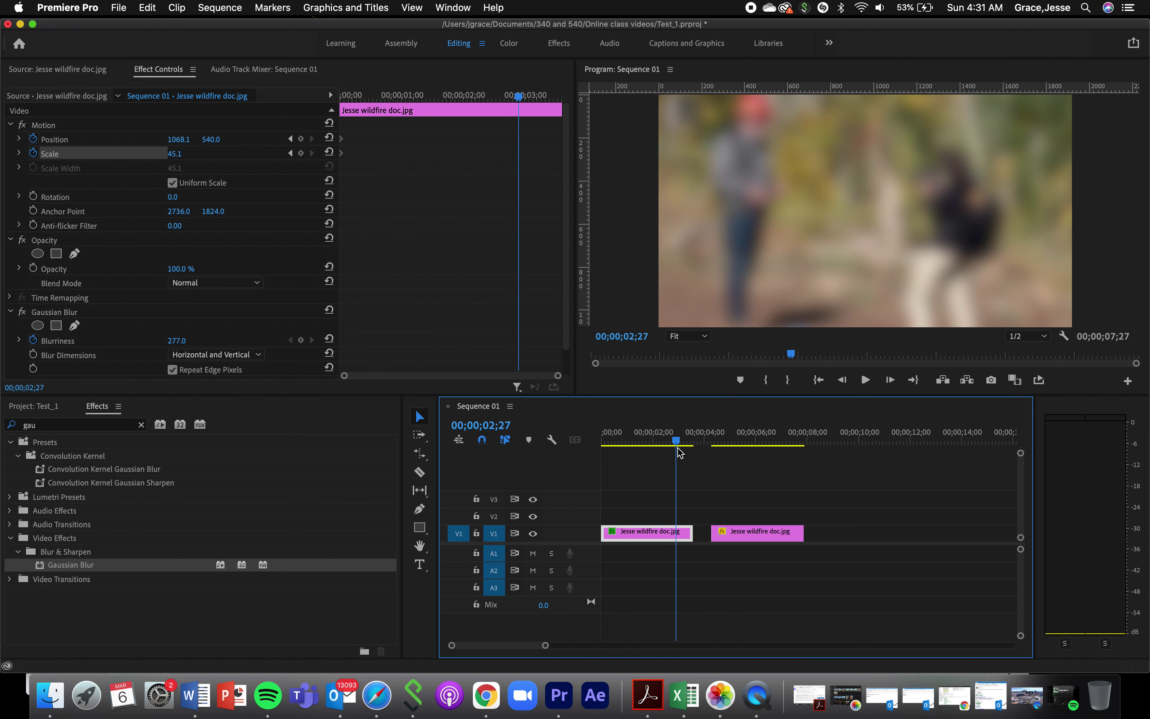
left_click(821, 249)
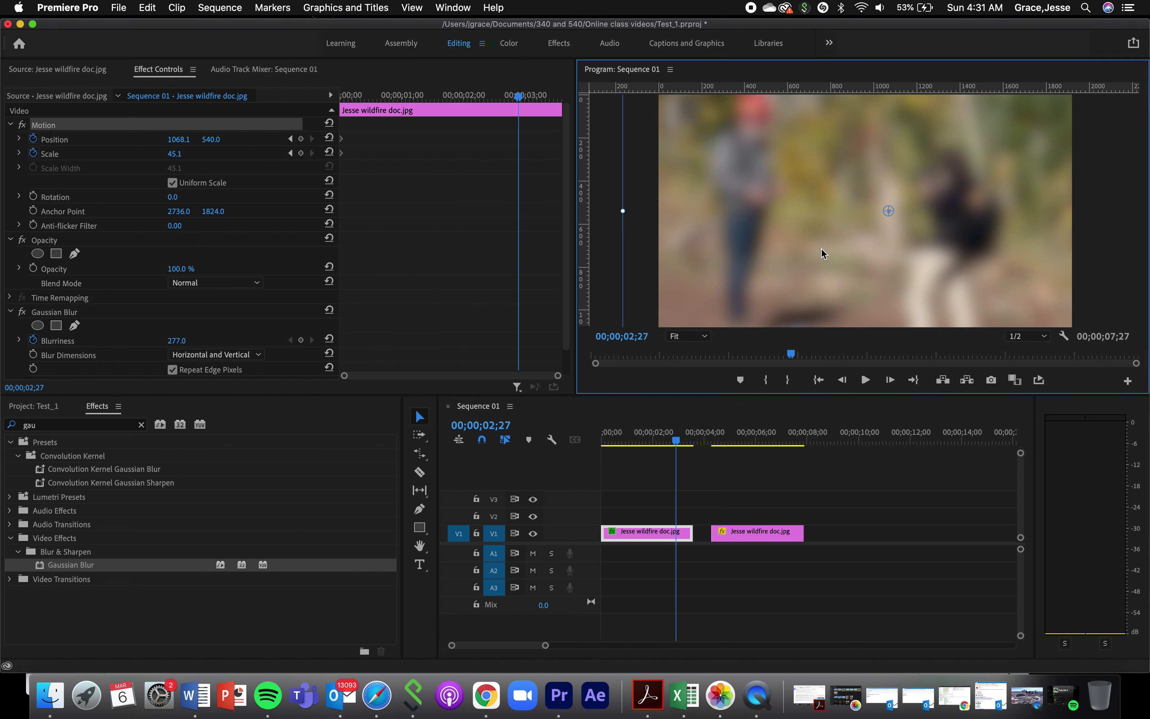
left_click_drag(625, 212, 704, 224)
mouse_move(499, 132)
left_mouse_down()
mouse_move(524, 156)
mouse_move(580, 160)
left_mouse_up()
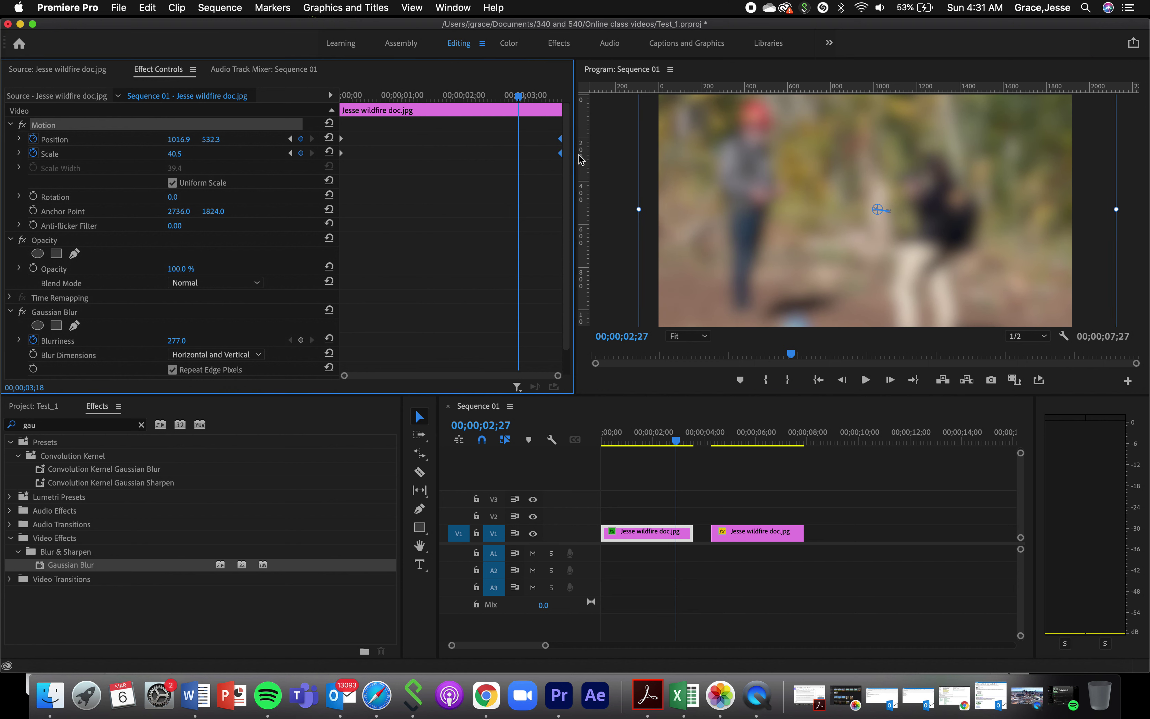
Step: Stack the sharp clip on V2 above the blurred clip again and play the sequence from its start to preview both motions
left_click_drag(742, 533, 632, 517)
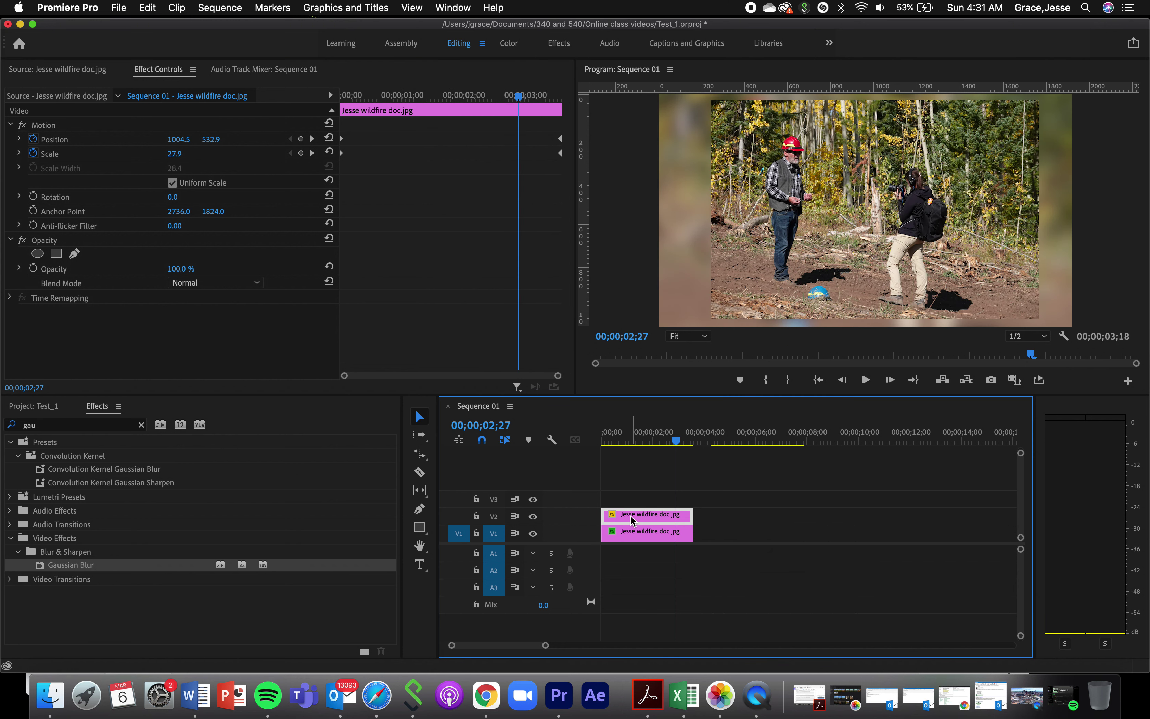
key("Home")
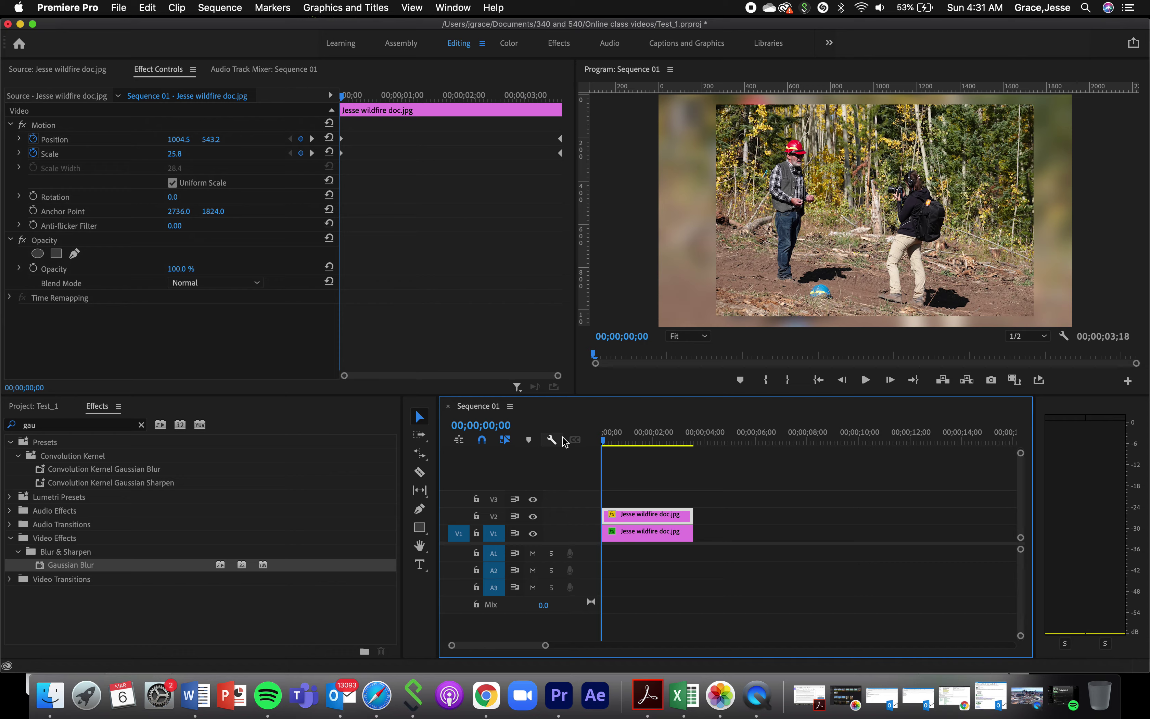
key("space")
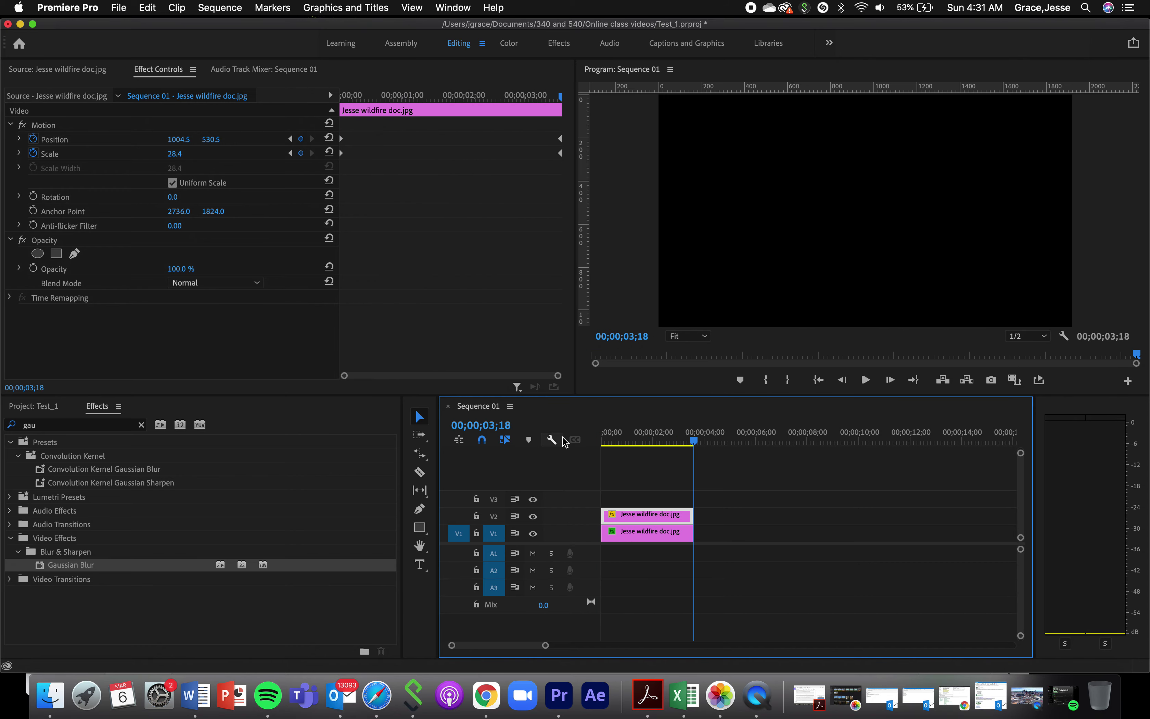
left_click(639, 442)
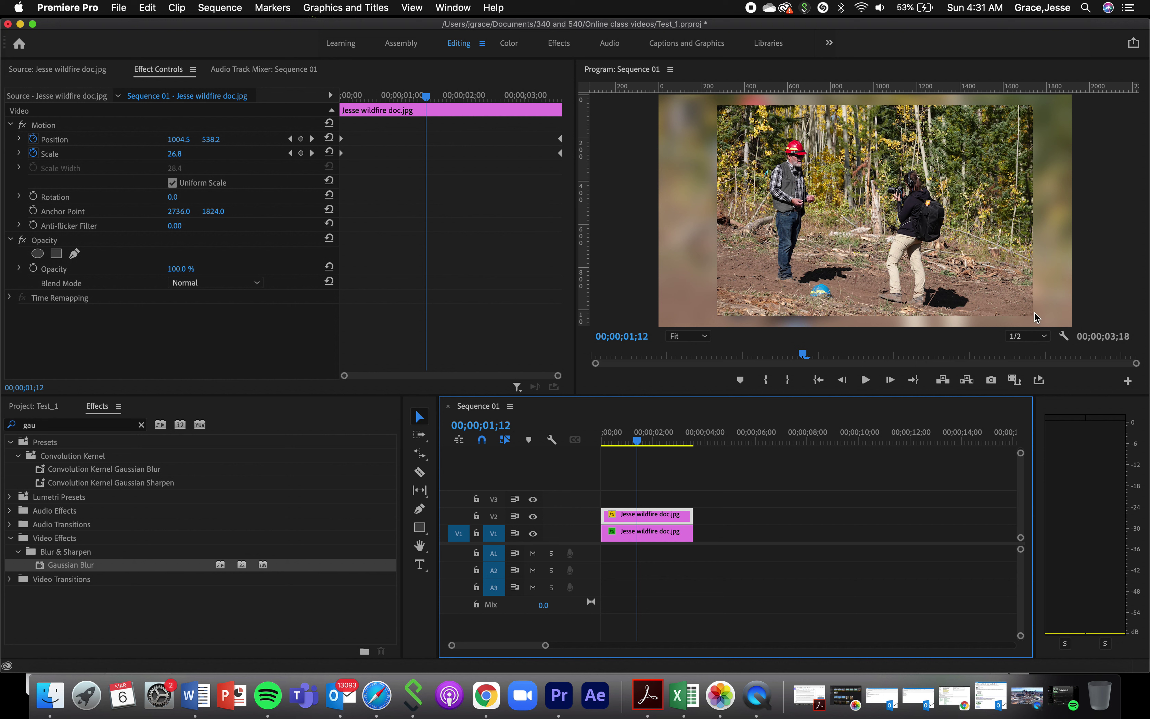
Step: Delete the blurred V1 clip's Position and Scale keyframes, restoring its starting framing
left_click(647, 535)
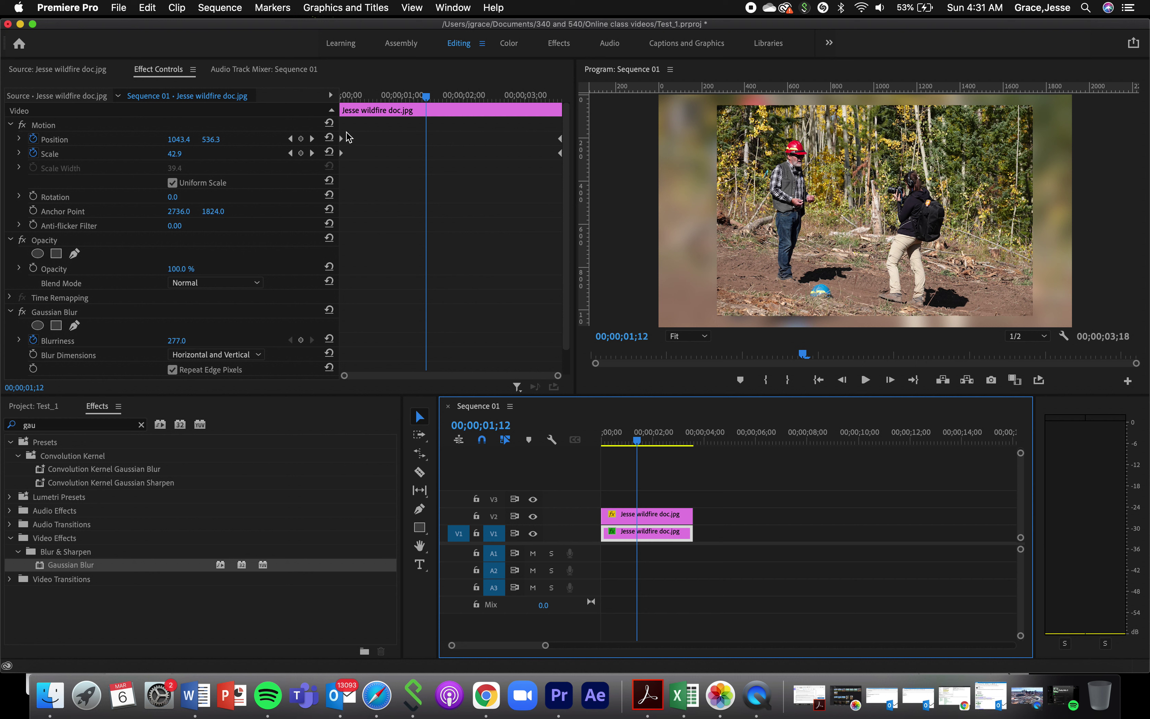
left_click_drag(345, 139, 380, 180)
mouse_move(540, 173)
left_mouse_down()
mouse_move(447, 126)
mouse_move(291, 134)
left_mouse_up()
key("Delete")
left_click_drag(536, 134, 560, 162)
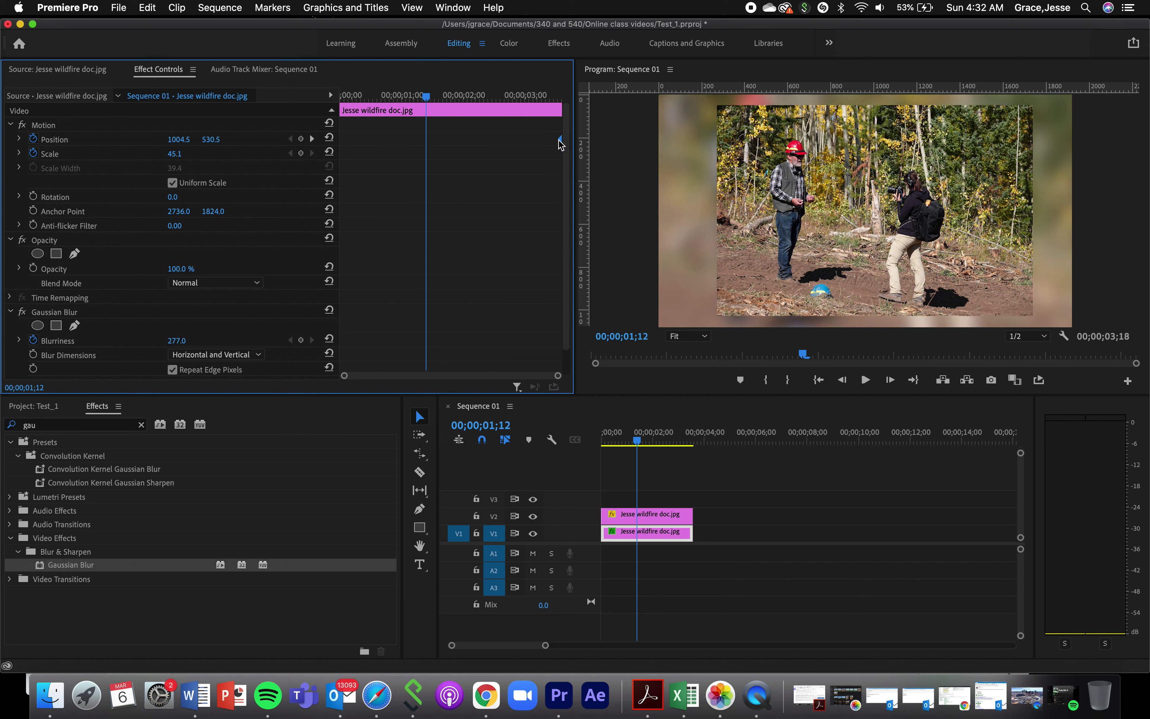
Step: Play the sequence from its start to preview the zooming photo over the static blurred background
left_click(641, 441)
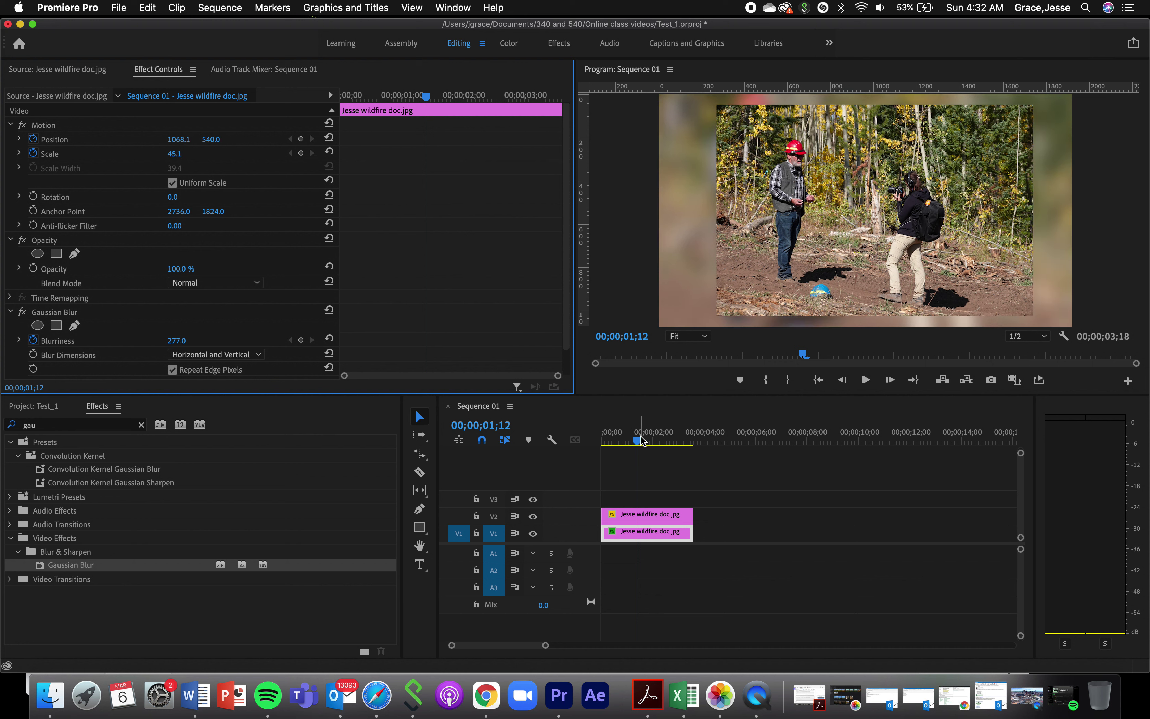
left_click(597, 447)
key("space")
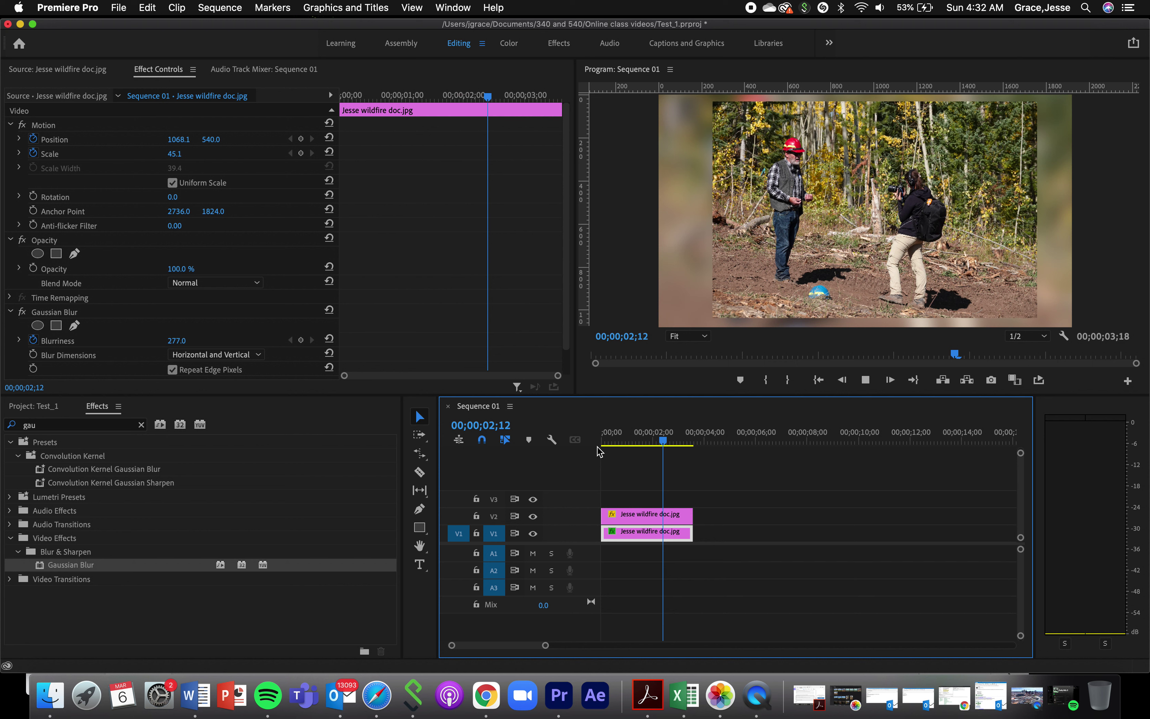
Step: Delete the V2 clip's ending Position and Scale keyframes, return to its first keyframe and select the photo in the preview
left_click(673, 516)
left_click(509, 136)
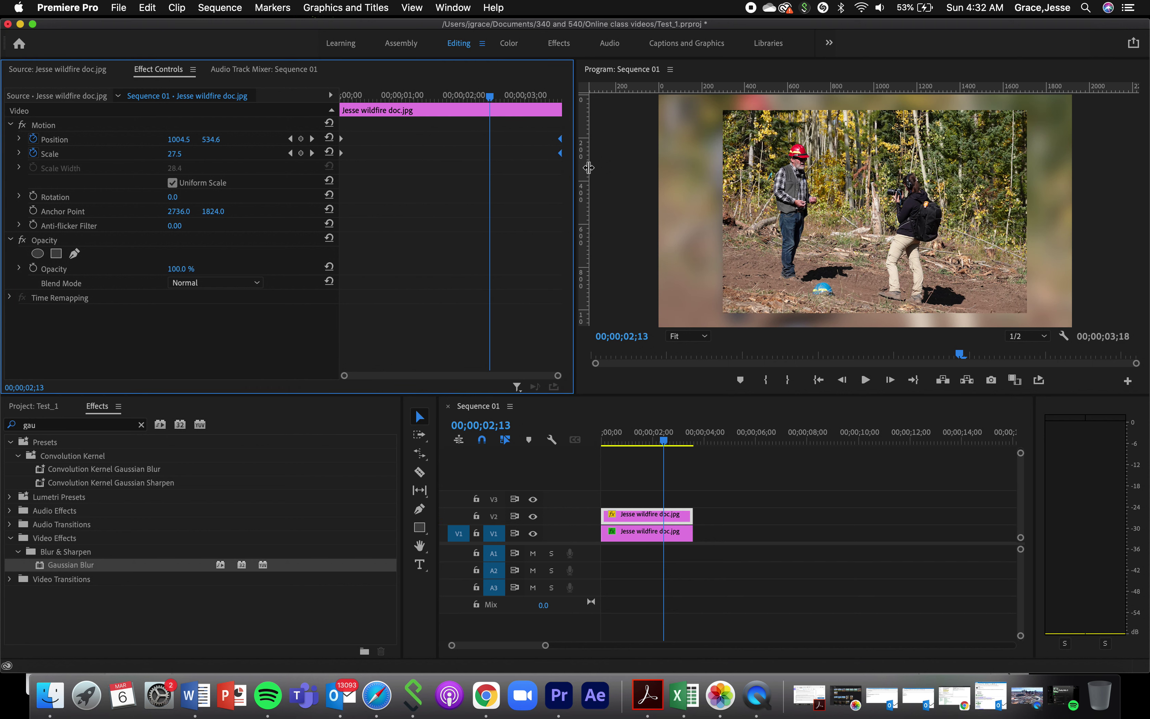
left_click(290, 138)
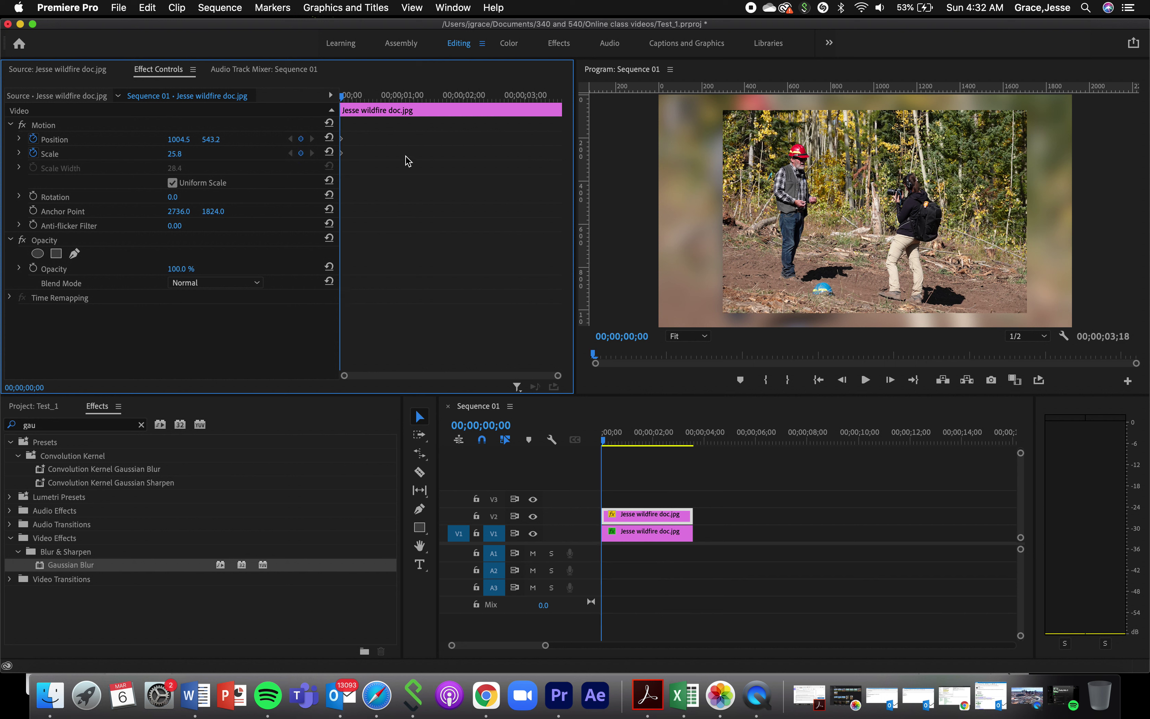
left_click(824, 242)
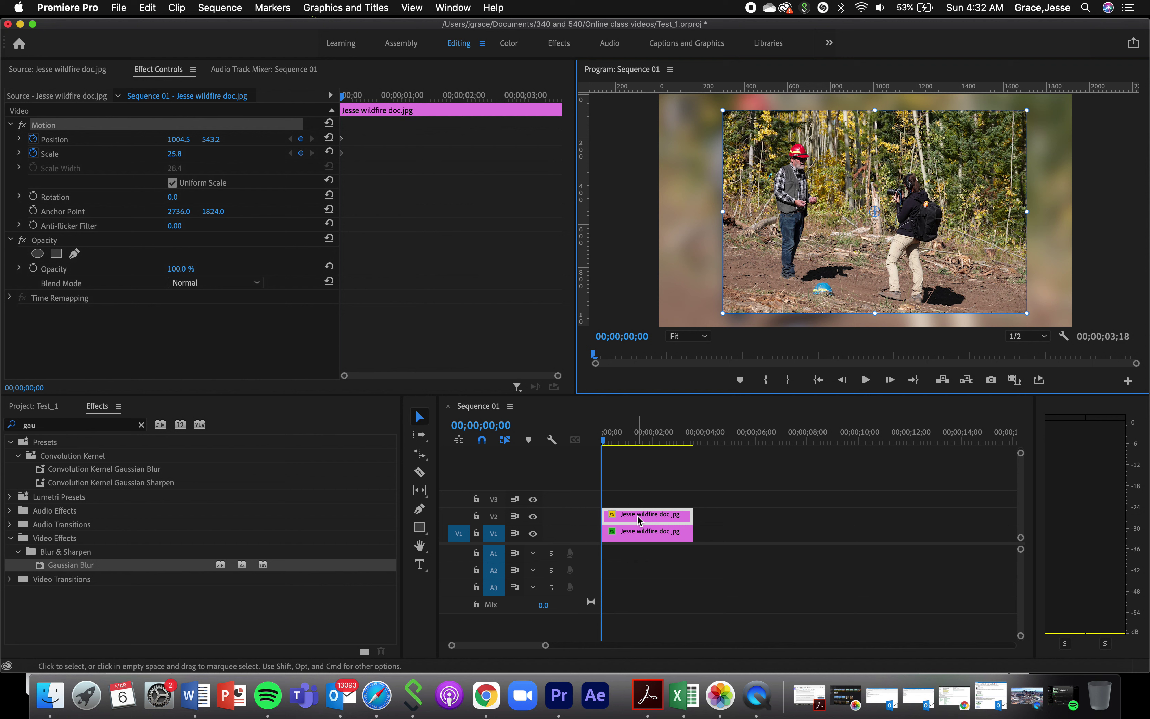
Step: Enlarge the V2 photo at its first keyframe to fill the frame, with Scale 39.2 and Position 1044.5, 546.4
left_click_drag(721, 212, 522, 197)
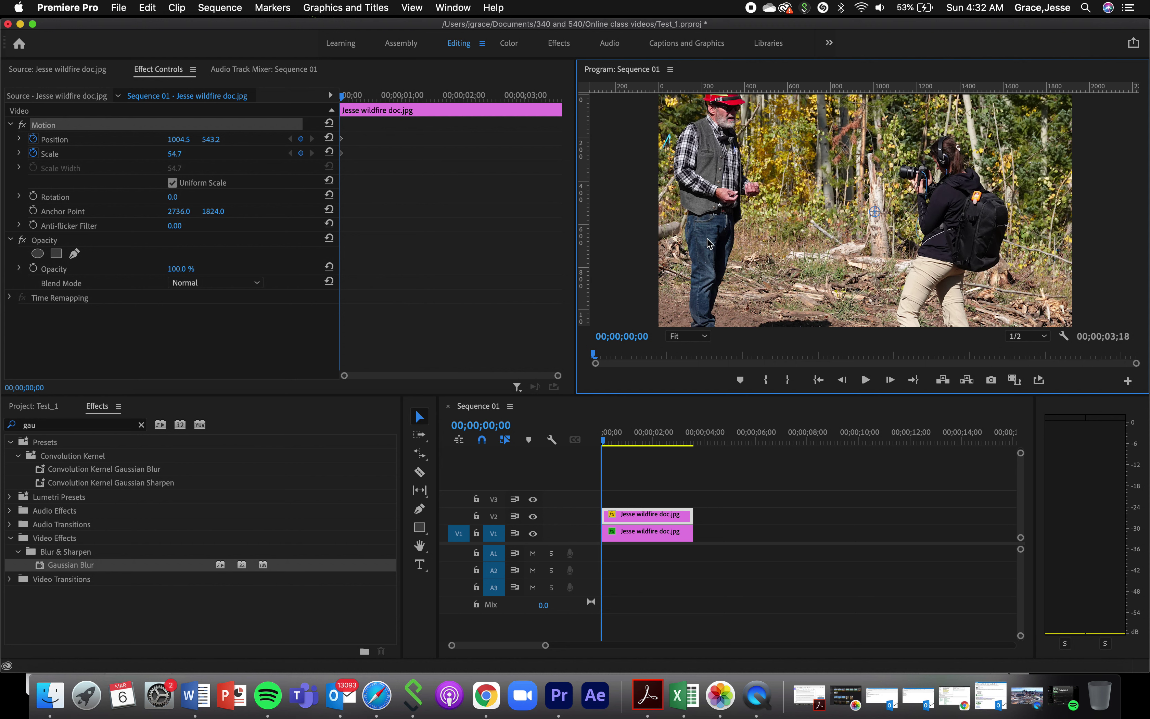
left_click(704, 337)
left_click(706, 338)
left_click(705, 338)
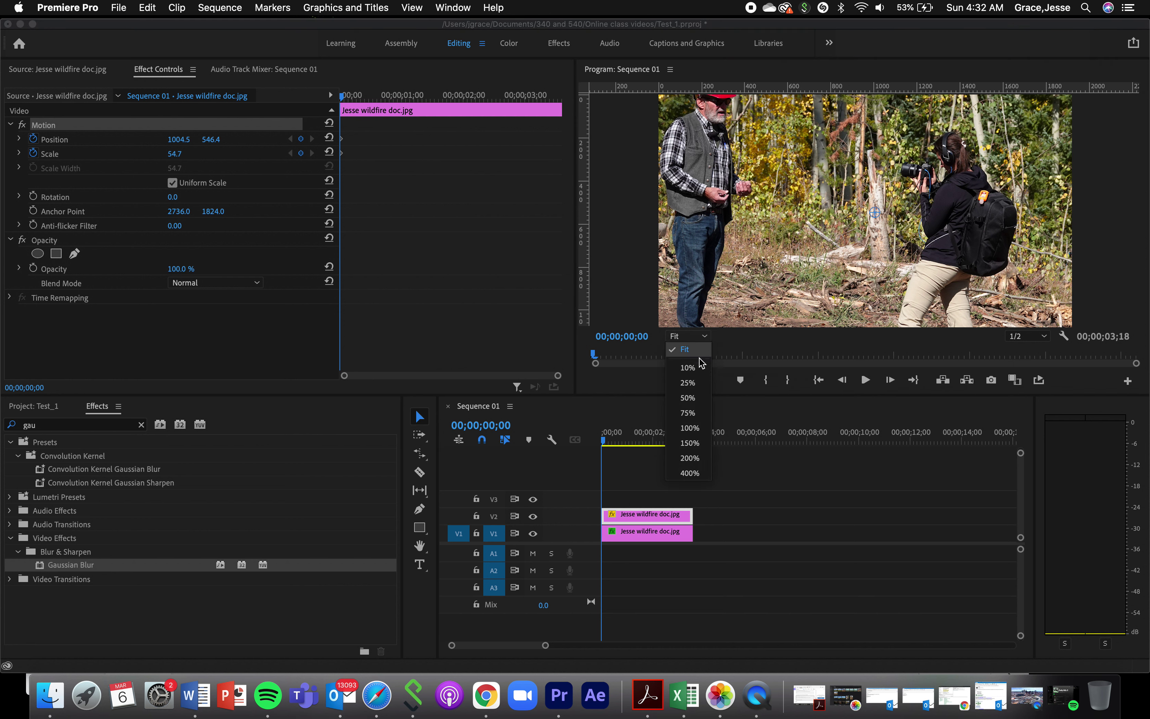
left_click(689, 389)
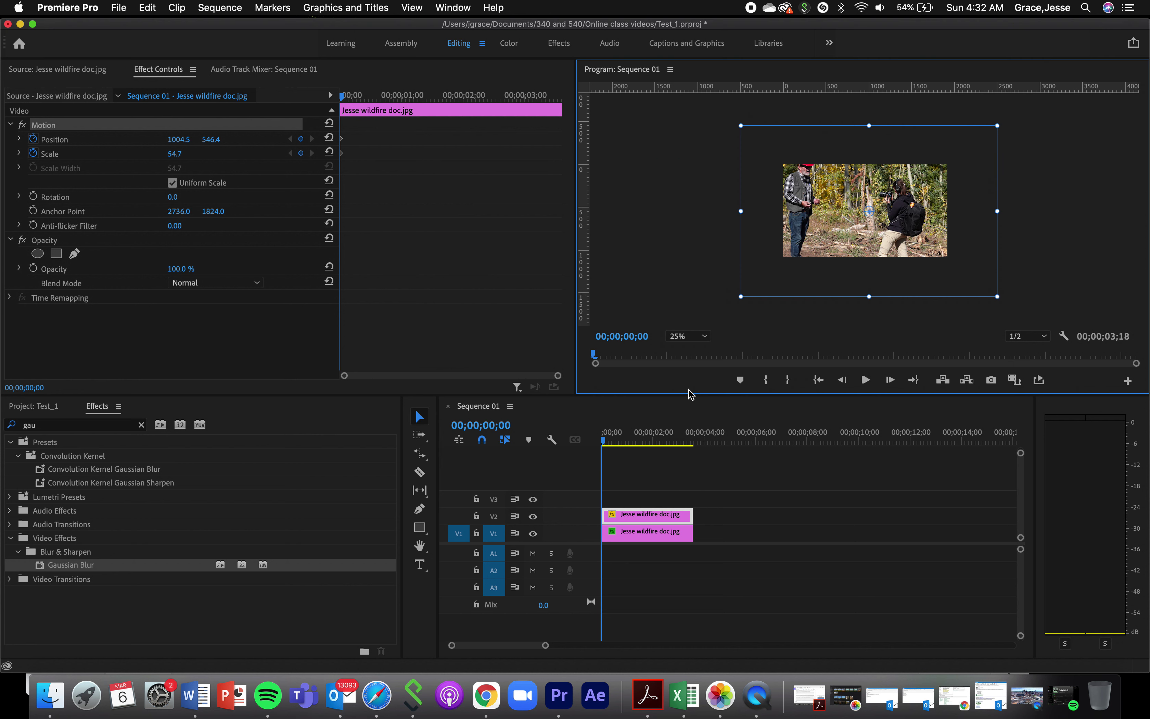
left_click_drag(739, 211, 777, 209)
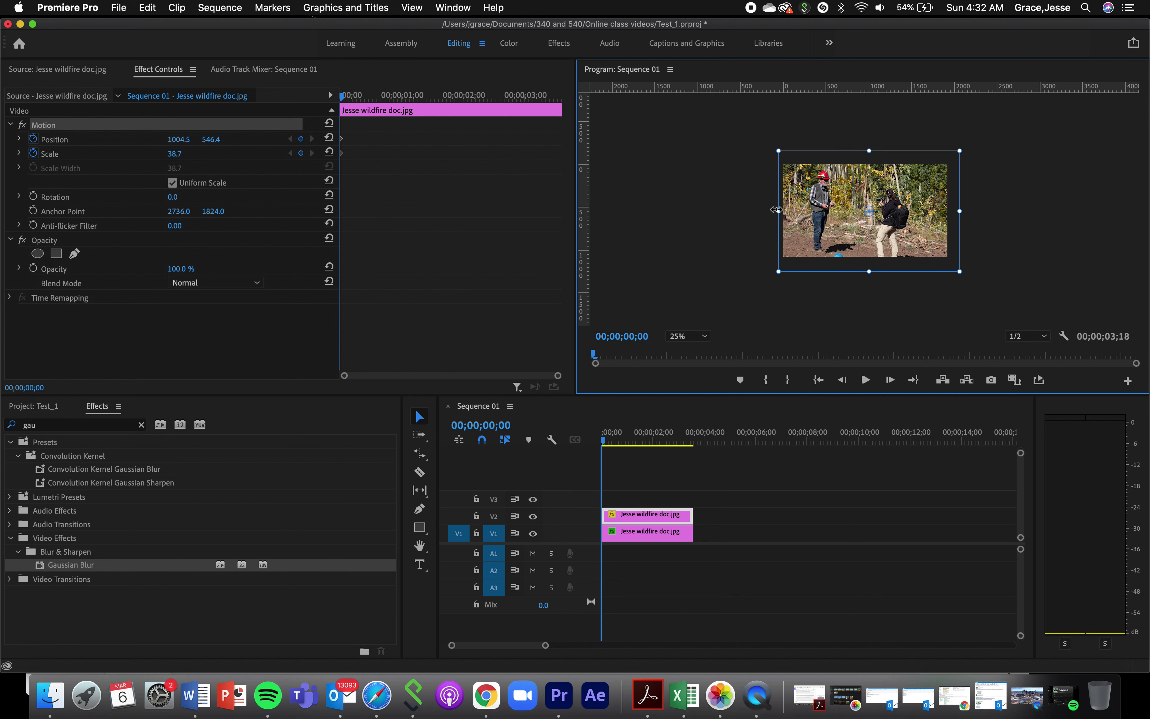
left_click_drag(778, 209, 824, 219)
Step: At 00;00;01;13, shift the V2 photo to Position 908.5, 570.4 to keyframe a pan, and fit the preview to its window
left_click_drag(358, 110, 433, 109)
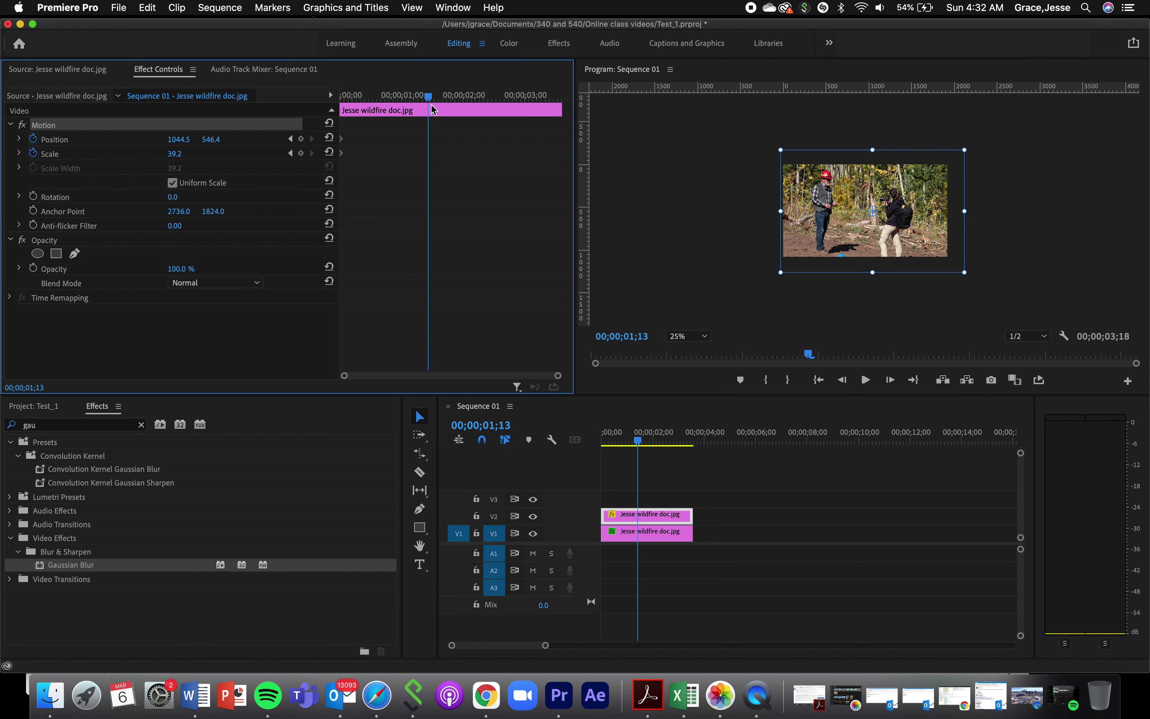
left_click_drag(849, 233, 822, 236)
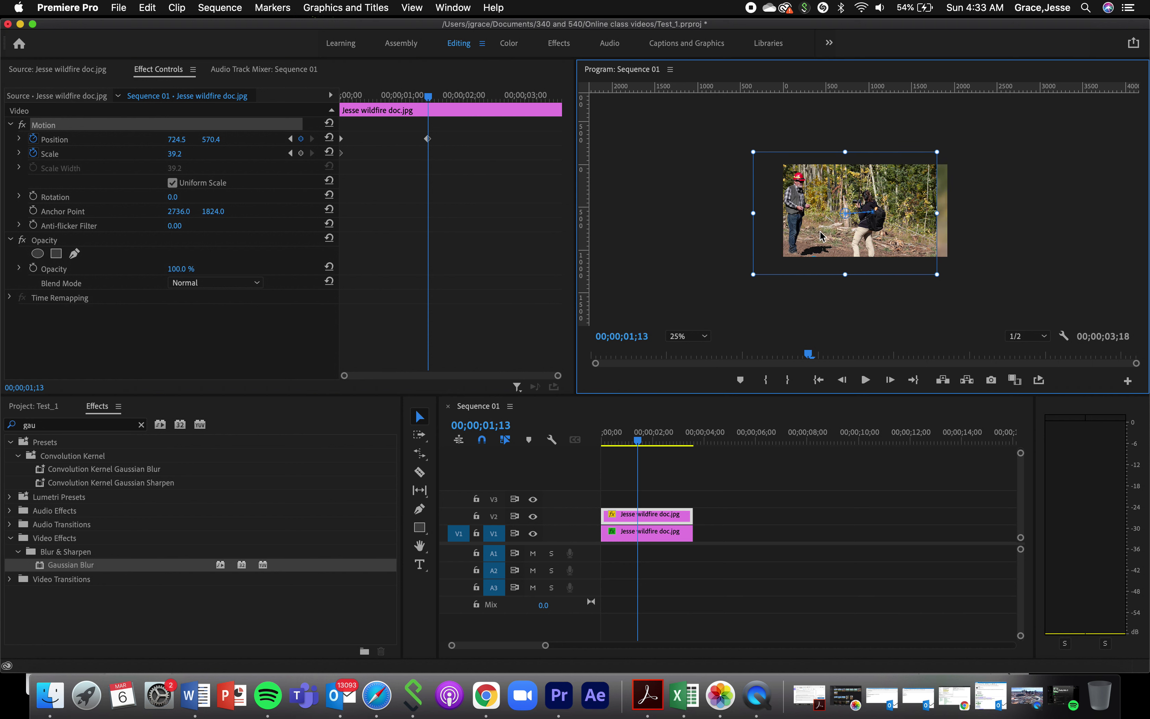
left_click_drag(914, 239, 931, 240)
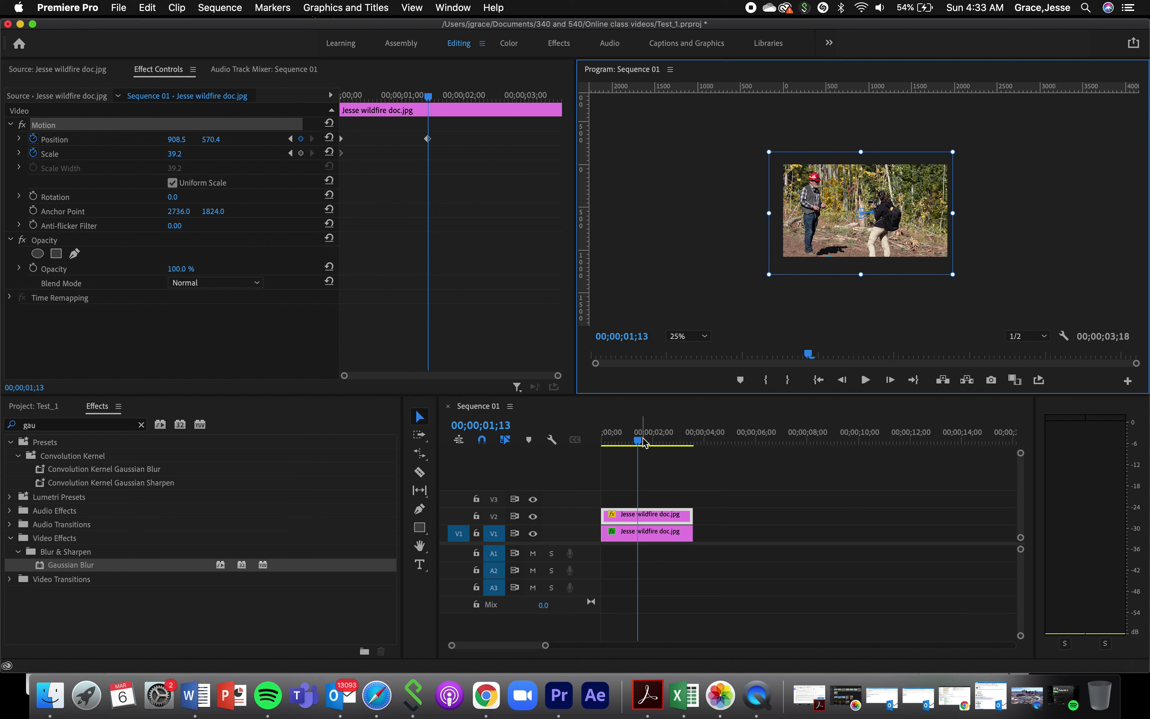
left_click(705, 336)
left_click(700, 350)
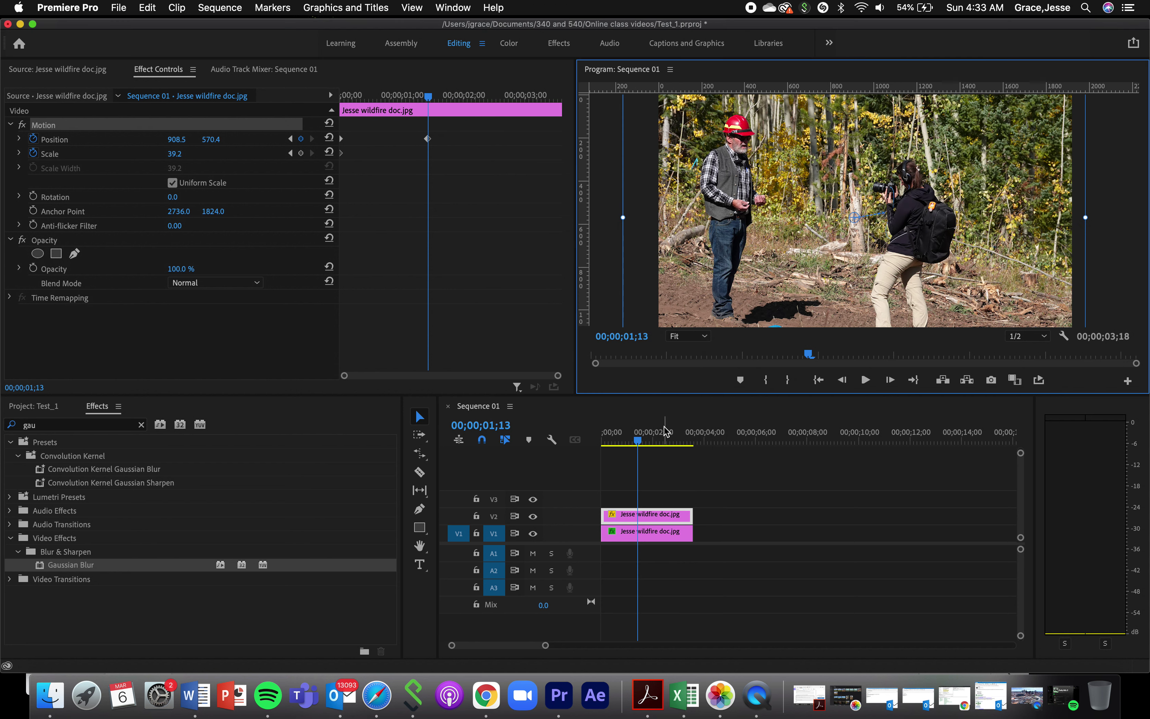
Step: Play the sequence from its start to preview the V2 photo's pan
left_click(635, 440)
key("space")
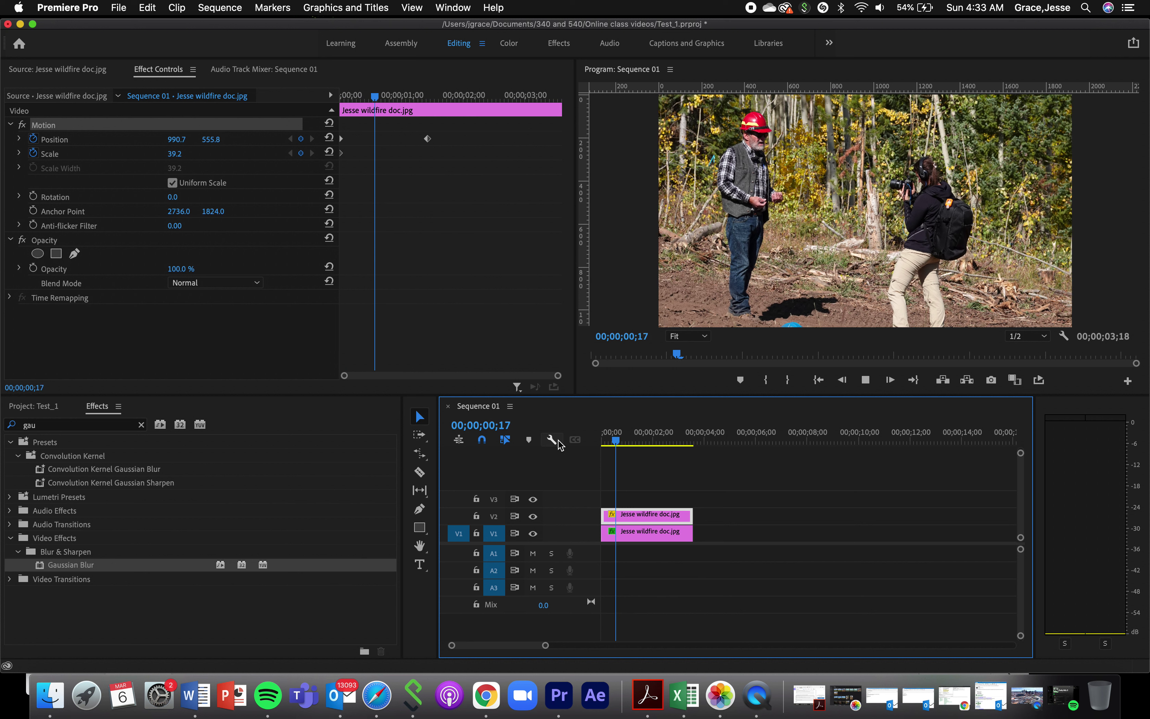
key("space")
Step: Slow the pan by moving the V2 photo's second Position keyframe to the clip's end, and play the sequence from its start
left_click_drag(428, 141, 574, 157)
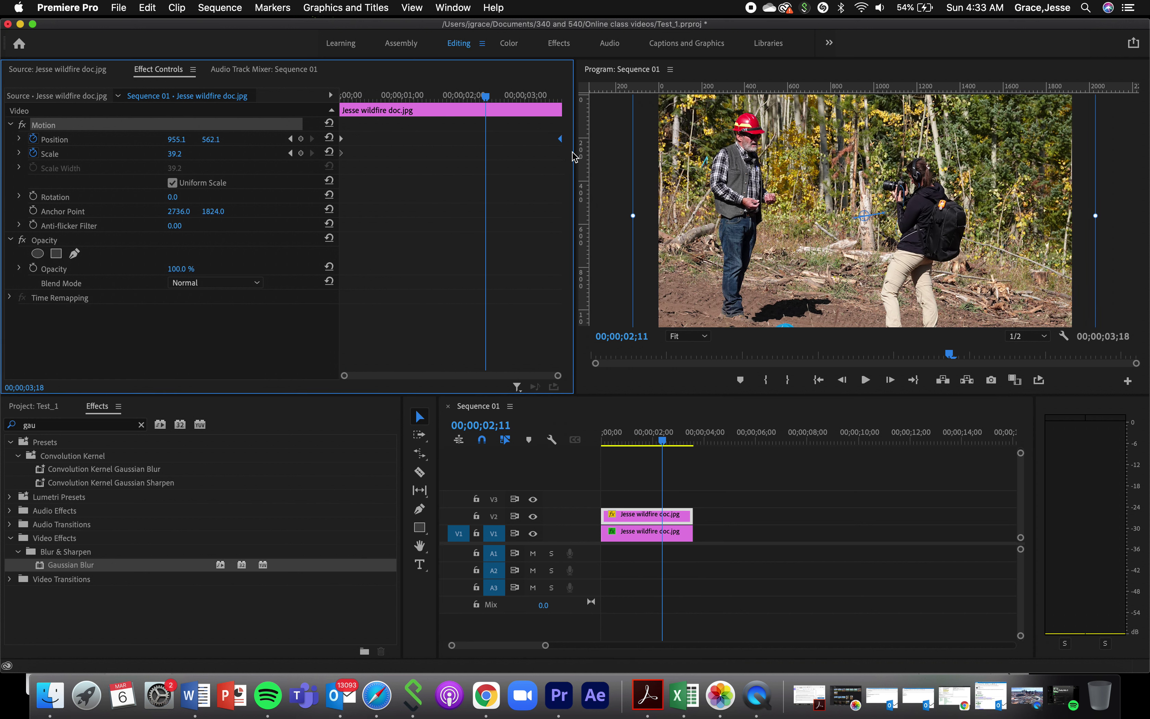
left_click(660, 471)
key("Home")
key("space")
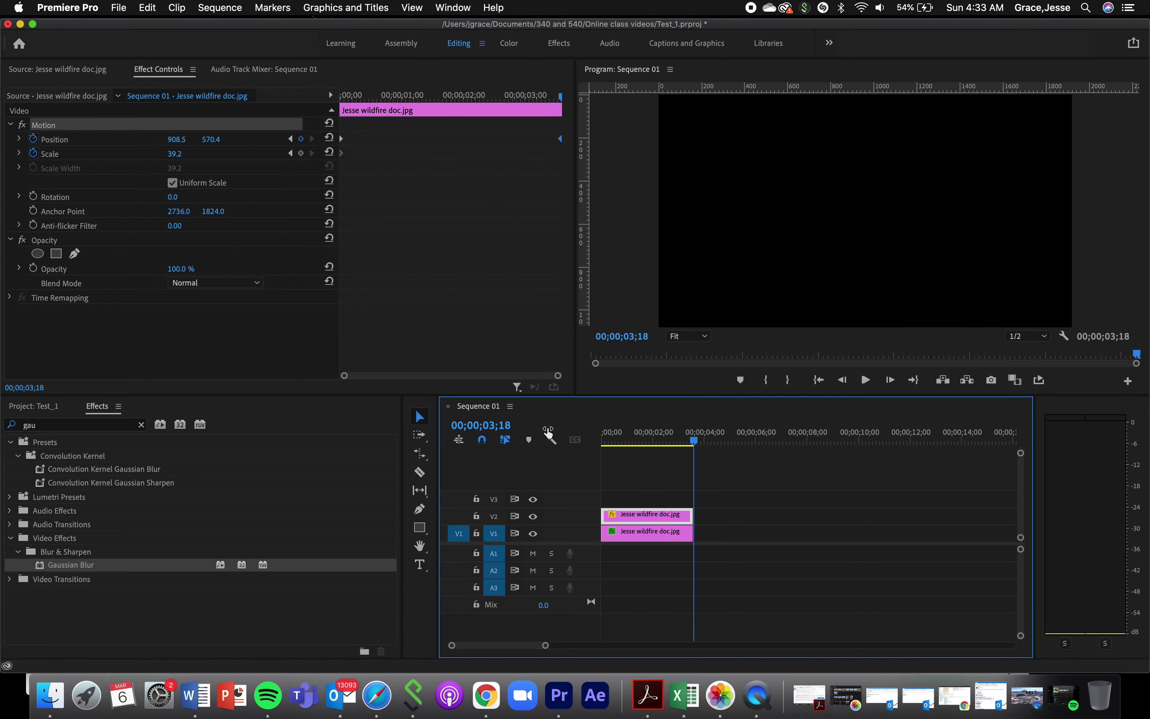
Step: Review the V1 clip's keyframed Gaussian Blur Blurriness at 00;00;01;19, and reselect the V2 clip
left_click(645, 439)
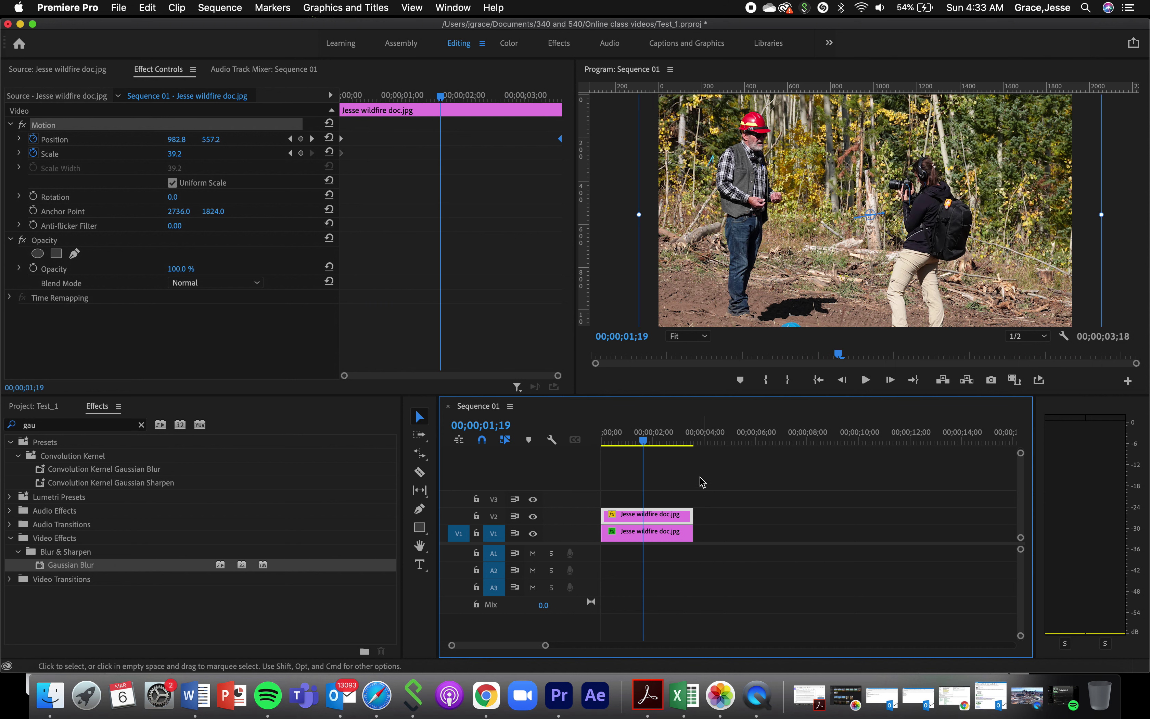
left_click(641, 541)
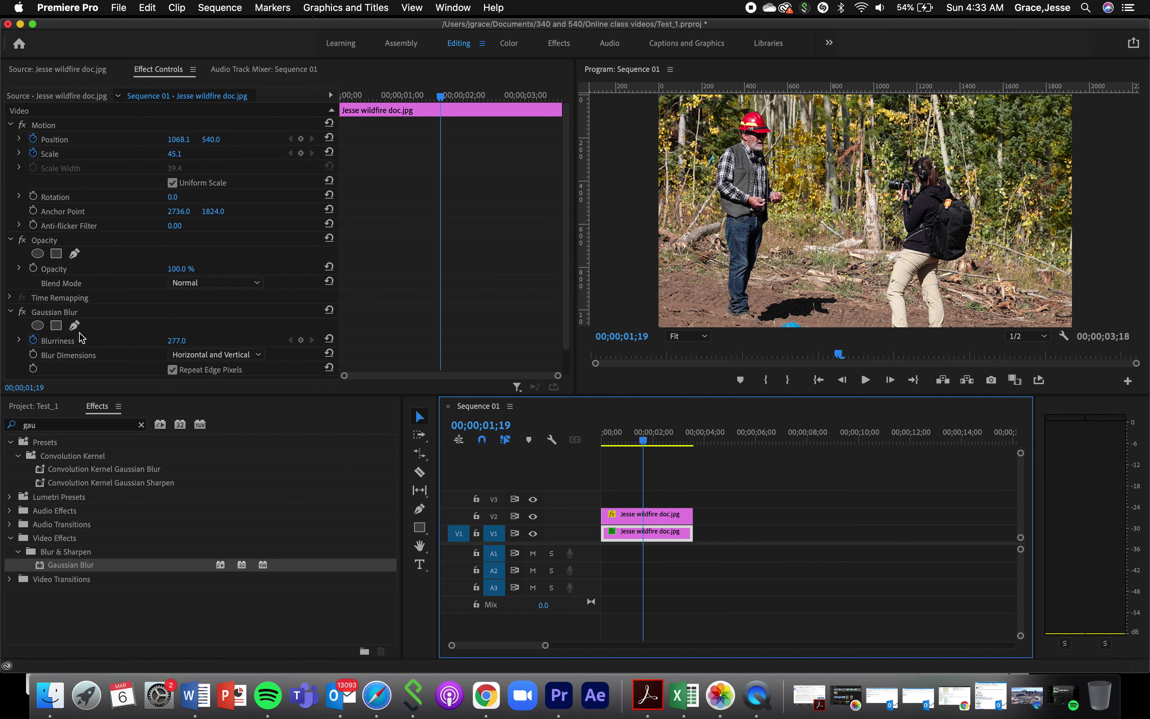
left_click(32, 340)
left_click(653, 513)
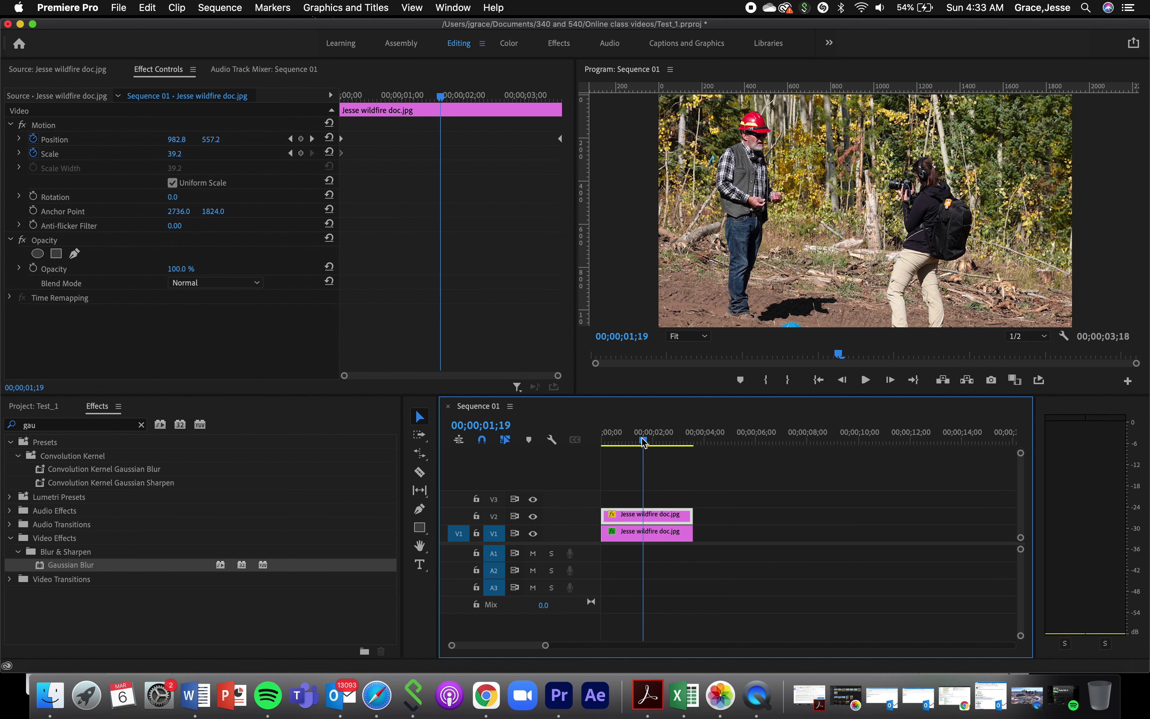